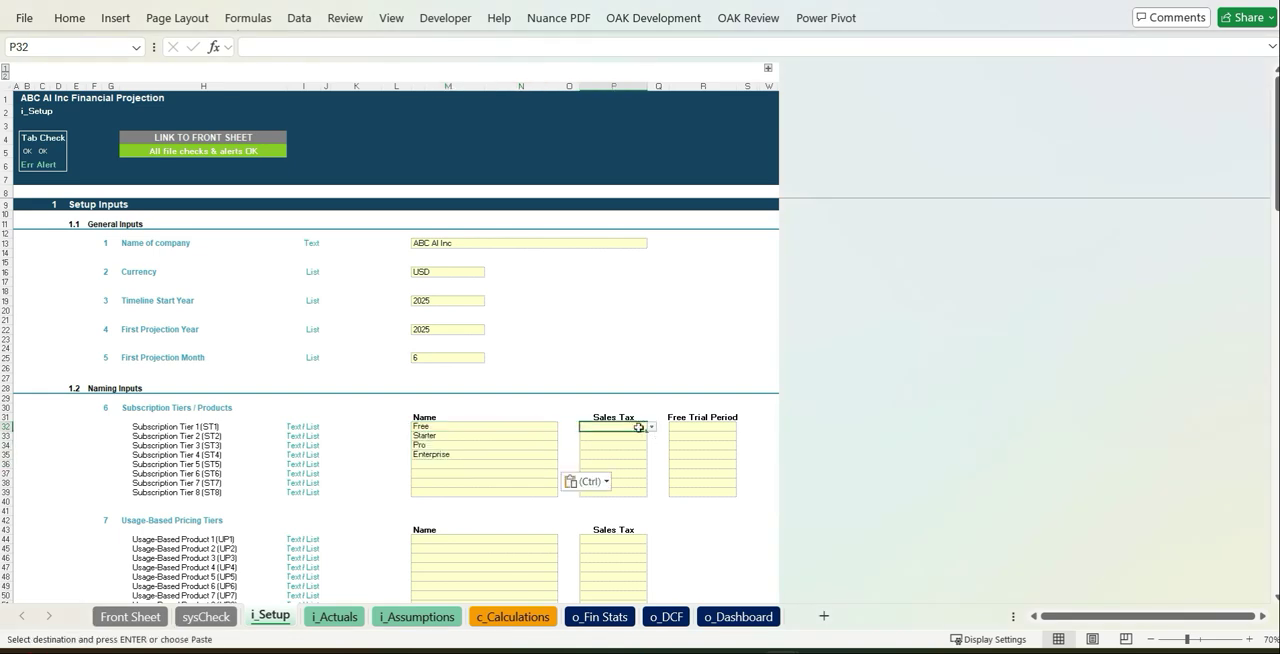
# - Copy the Sales Tax option Yes from the Free tier to the Starter, Pro and Enterprise tiers
pyautogui.hotkey('ctrl', 'c')
pyautogui.moveTo(630, 436); pyautogui.dragTo(630, 454)
# - Set Free Trial Period to No for the Free, Starter, Pro and Enterprise subscription tiers
pyautogui.hotkey('ctrl', 'v')
pyautogui.click(716, 427)
pyautogui.click(741, 427)
pyautogui.click(721, 453)
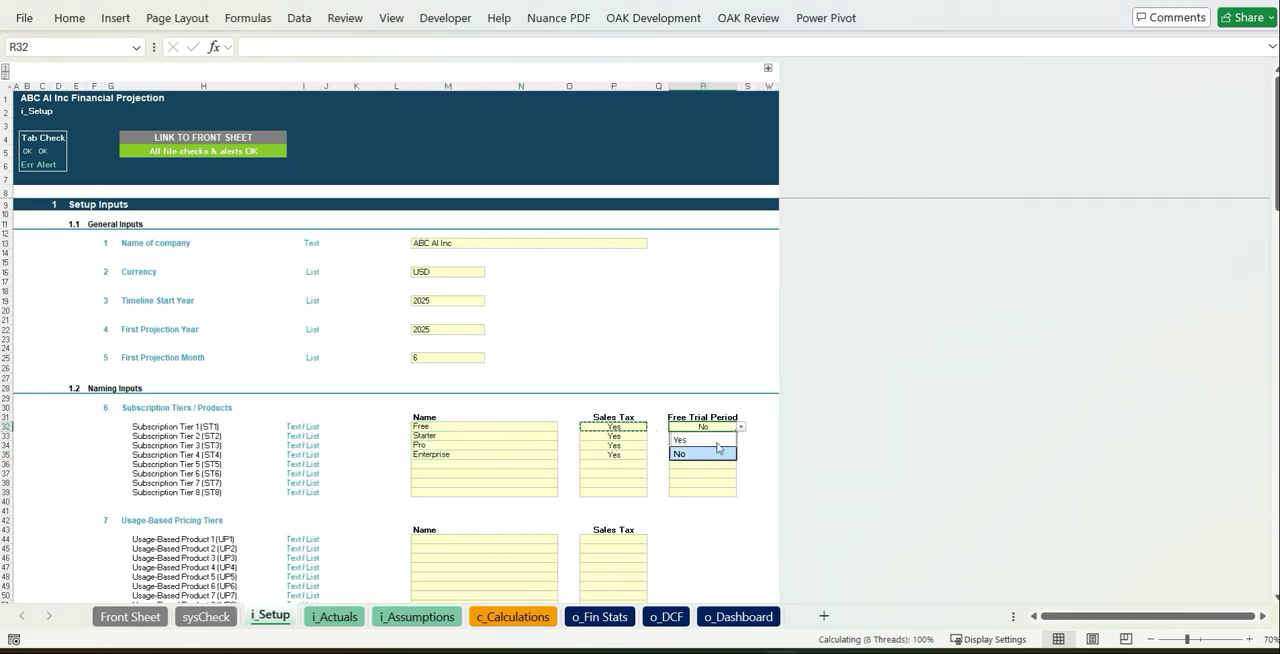
pyautogui.hotkey('ctrl', 'c')
pyautogui.moveTo(714, 436); pyautogui.dragTo(713, 452)
# - Paste the prepared names for usage-based pricing tiers, API access tiers, other income and staff costs, starting at Usage-Based Product 1
pyautogui.hotkey('ctrl', 'v')
pyautogui.click(613, 492)
pyautogui.scroll(-9, 606, 500)
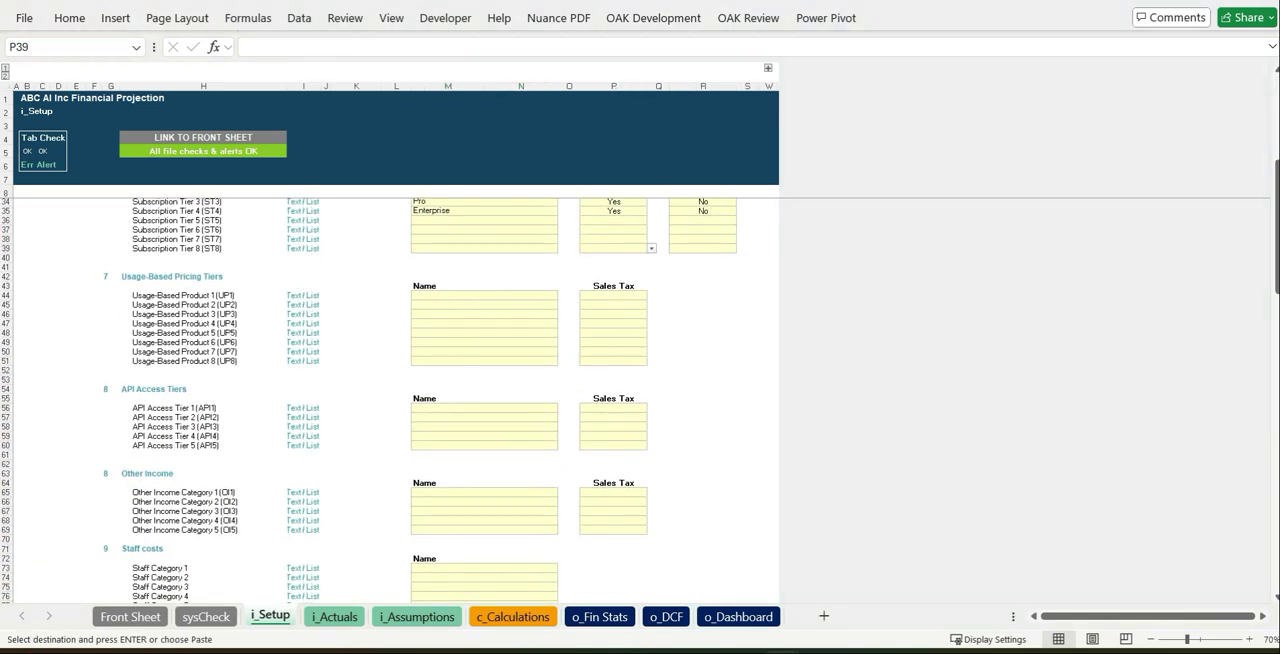
pyautogui.click(513, 296)
# - Set Sales Tax to Yes for the three token tiers, three API access tiers, Consulting Services and Add-ons
pyautogui.hotkey('ctrl', 'v')
pyautogui.click(645, 295)
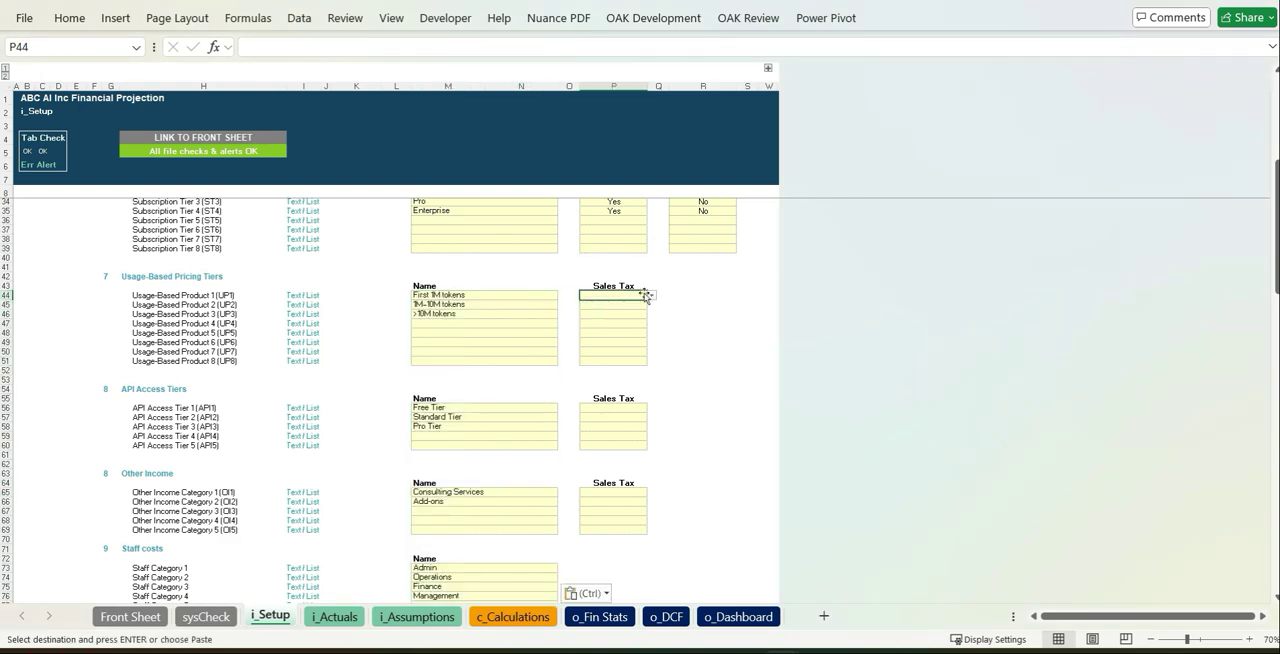
pyautogui.moveTo(627, 407); pyautogui.dragTo(625, 426)
pyautogui.hotkey('ctrl', 'v')
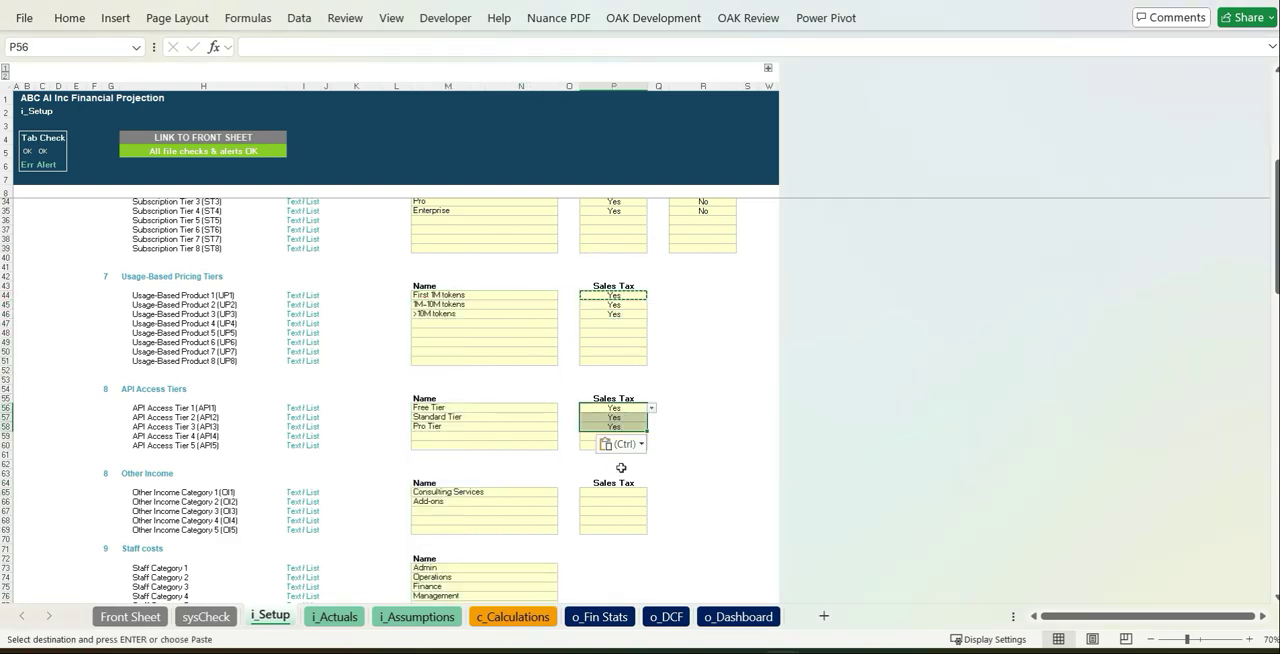
pyautogui.moveTo(613, 492); pyautogui.dragTo(613, 501)
pyautogui.hotkey('ctrl', 'v')
# - Paste the prepared names for direct expenses, R&D costs and marketing costs, starting at Direct Expense Category 1
pyautogui.scroll(-10, 603, 417)
pyautogui.scroll(-8, 593, 401)
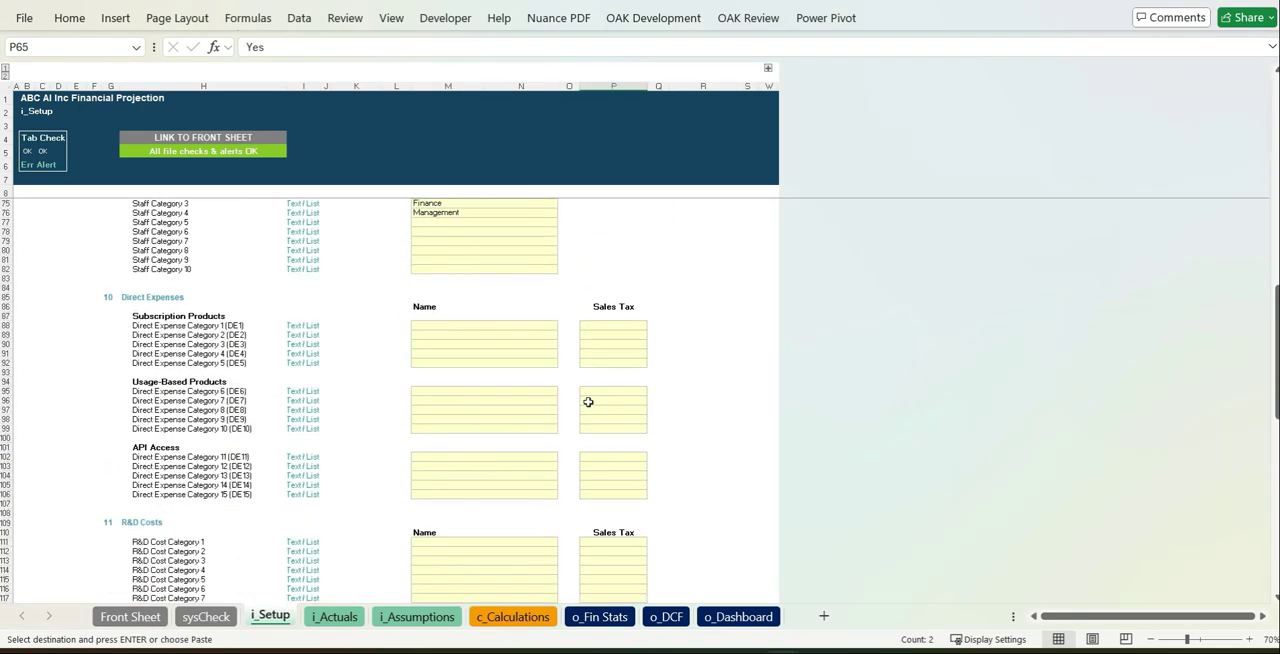
pyautogui.scroll(2, 360, 348)
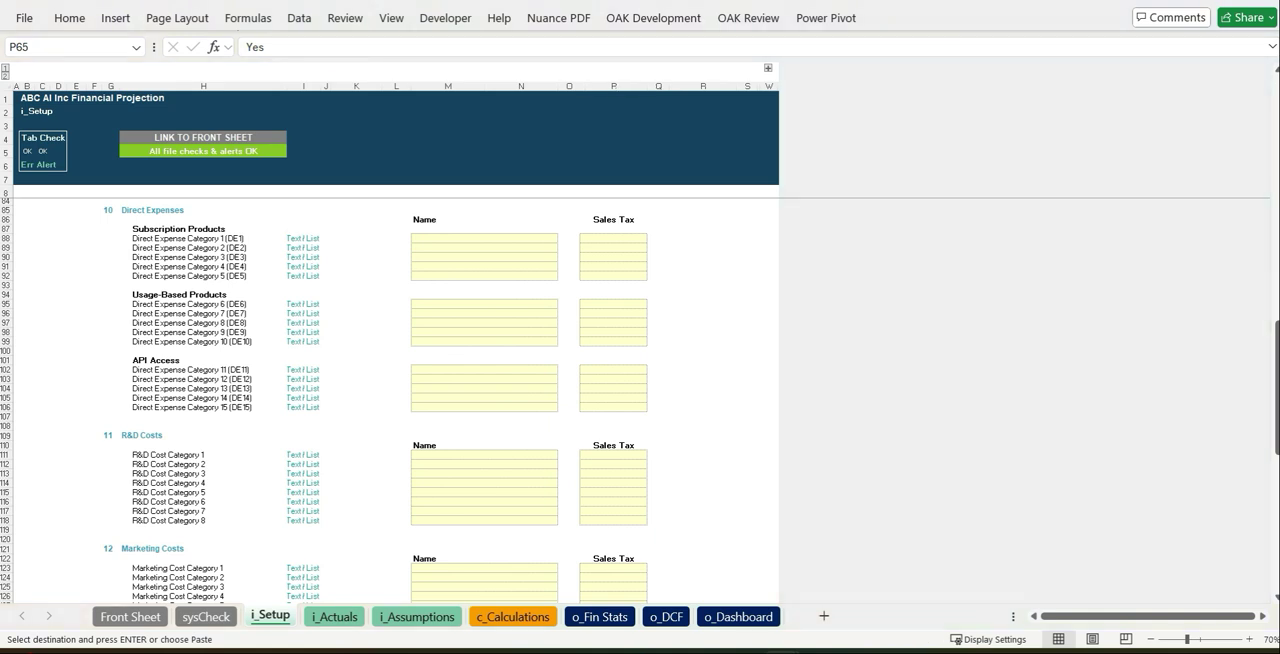
pyautogui.click(491, 240)
pyautogui.hotkey('ctrl', 'v')
# - Set Sales Tax to Yes for every named direct expense under Subscription Products, Usage-Based Products and API Access
pyautogui.click(633, 240)
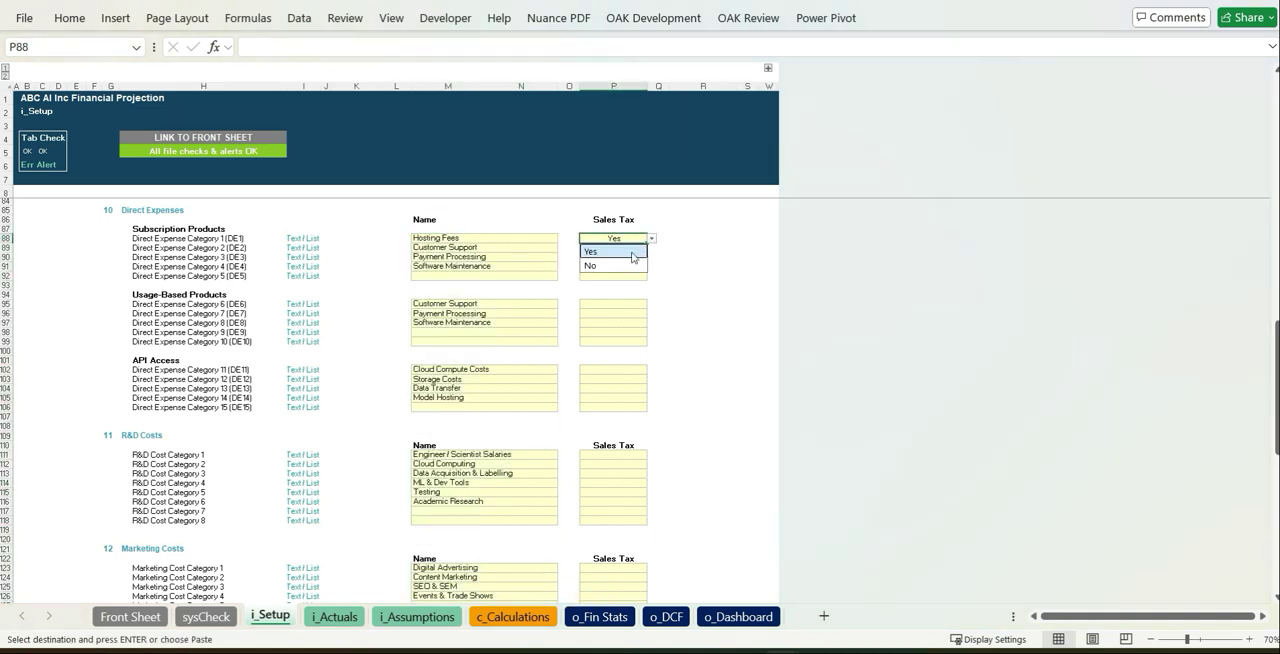
pyautogui.moveTo(628, 263); pyautogui.dragTo(628, 266)
pyautogui.hotkey('ctrl', 'v')
pyautogui.moveTo(615, 303); pyautogui.dragTo(615, 322)
pyautogui.hotkey('ctrl', 'v')
pyautogui.moveTo(615, 369); pyautogui.dragTo(615, 397)
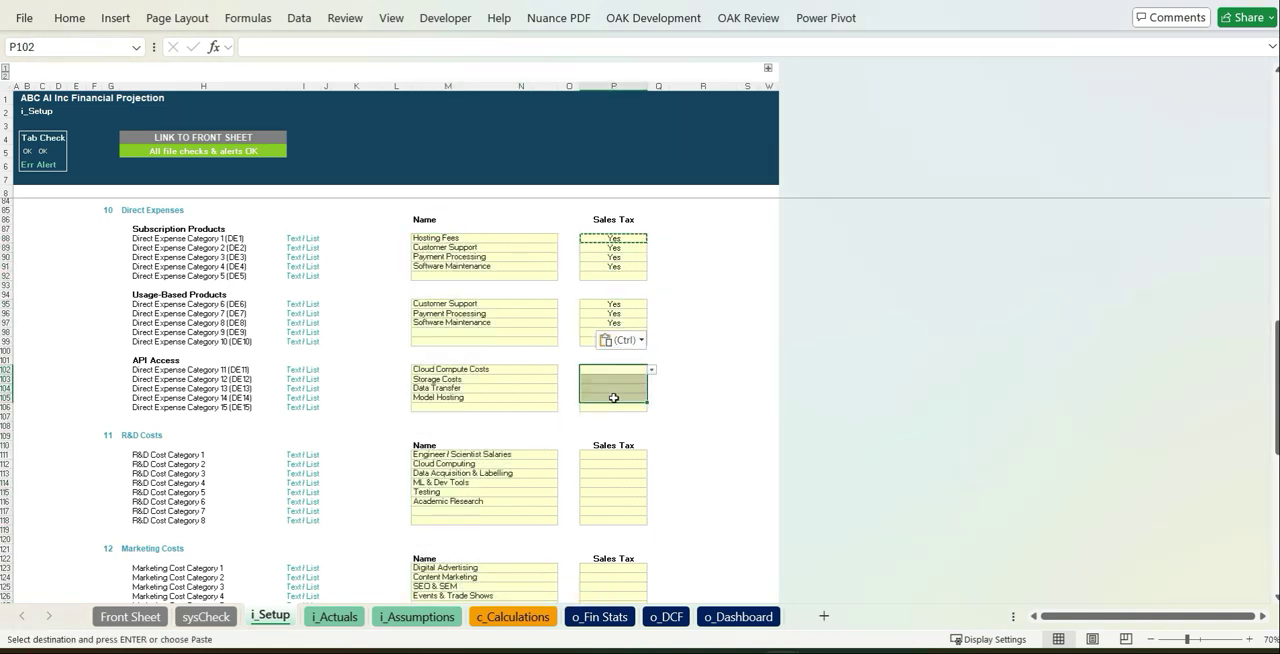
pyautogui.hotkey('ctrl', 'v')
# - Set Sales Tax to Yes for the named R&D costs, except No for Engineer / Scientist Salaries
pyautogui.click(615, 454)
pyautogui.moveTo(622, 483); pyautogui.dragTo(622, 501)
pyautogui.hotkey('ctrl', 'v')
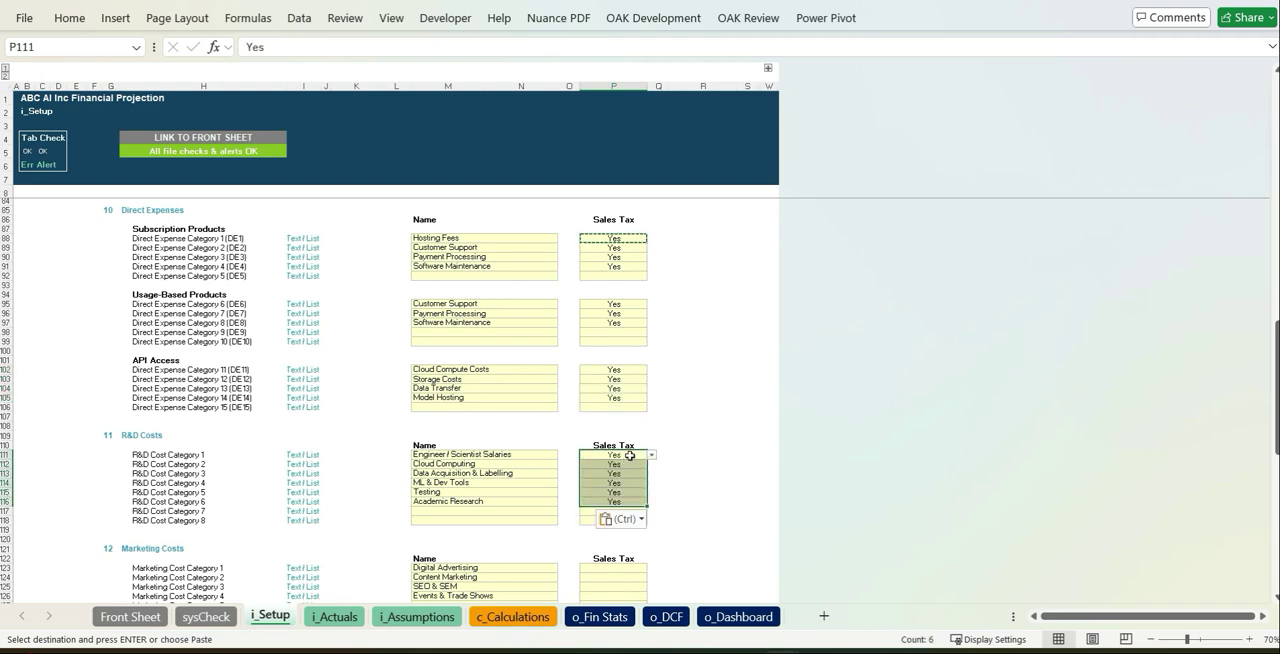
pyautogui.click(651, 455)
pyautogui.click(600, 477)
pyautogui.click(702, 482)
# - Set Sales Tax to Yes for the four marketing costs from Digital Advertising to Events & Trade Shows
pyautogui.scroll(-7, 717, 457)
pyautogui.click(636, 376)
pyautogui.click(651, 376)
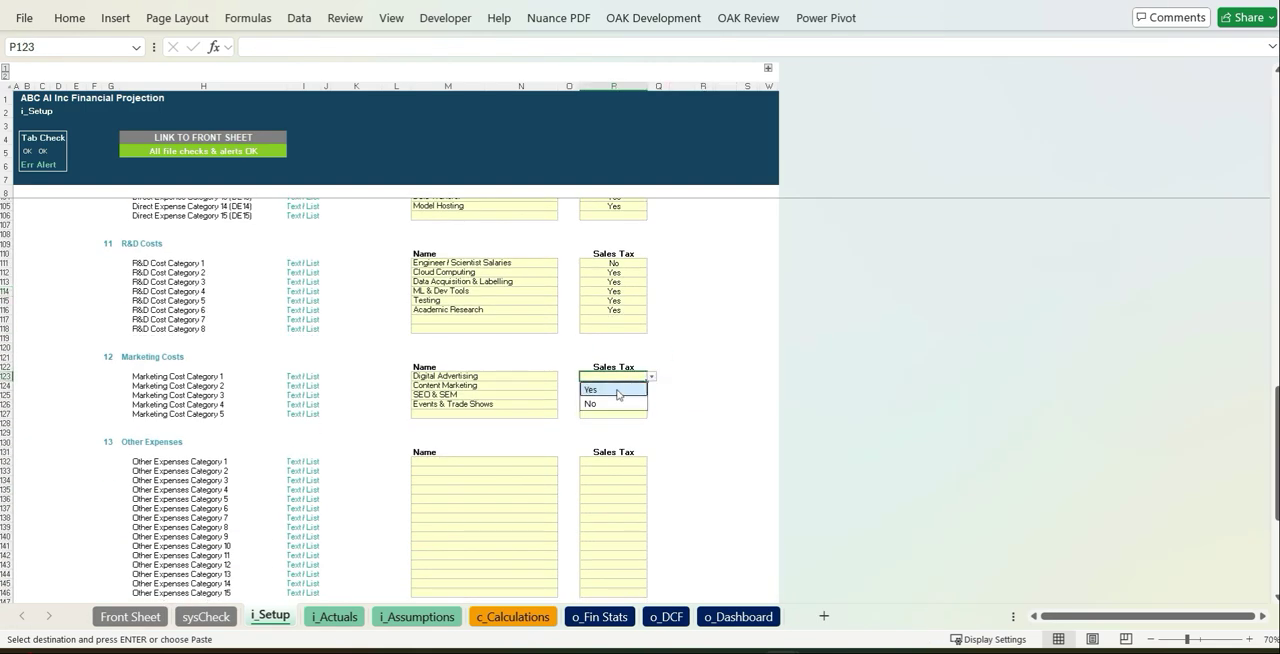
pyautogui.moveTo(625, 402); pyautogui.dragTo(625, 404)
pyautogui.hotkey('ctrl', 'v')
pyautogui.click(728, 386)
# - Paste the other expense names Rent, Utilities, Insurances, IT Applications & Licenses, Legal & Professional fees and Audit fees
pyautogui.scroll(-7, 734, 386)
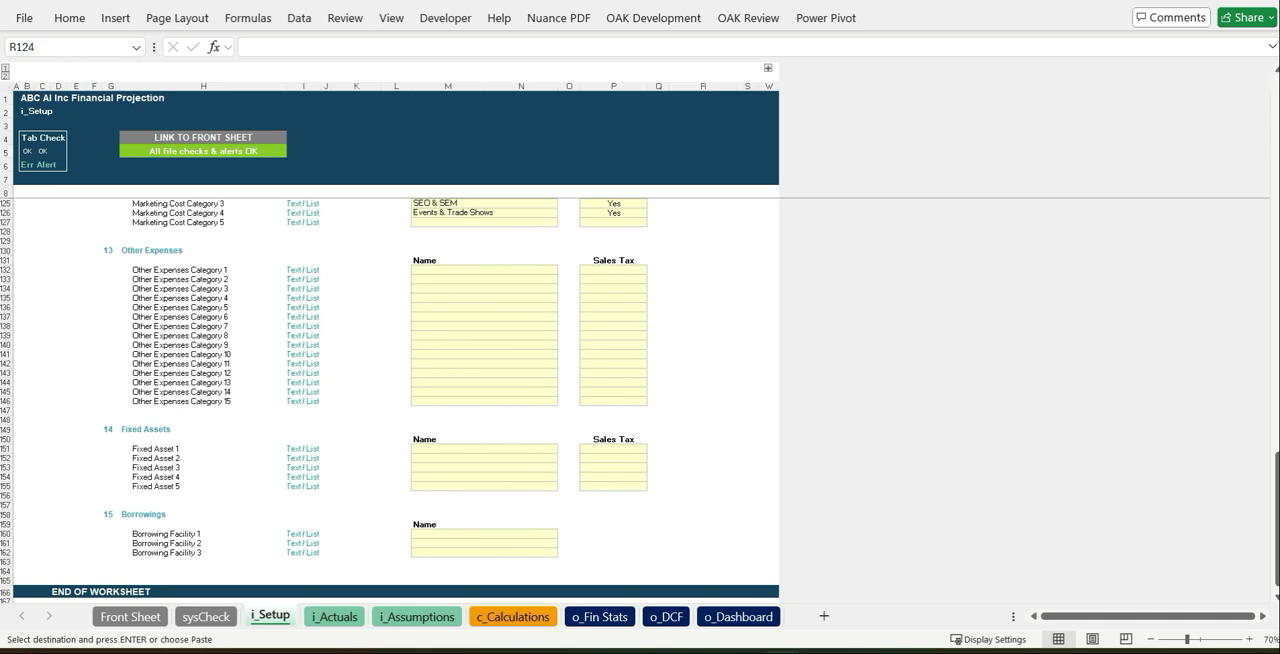
pyautogui.click(470, 270)
pyautogui.hotkey('ctrl', 'v')
# - Set Sales Tax to No for Rent and fill the option chosen for Utilities down to Audit fees
pyautogui.click(632, 270)
pyautogui.click(651, 270)
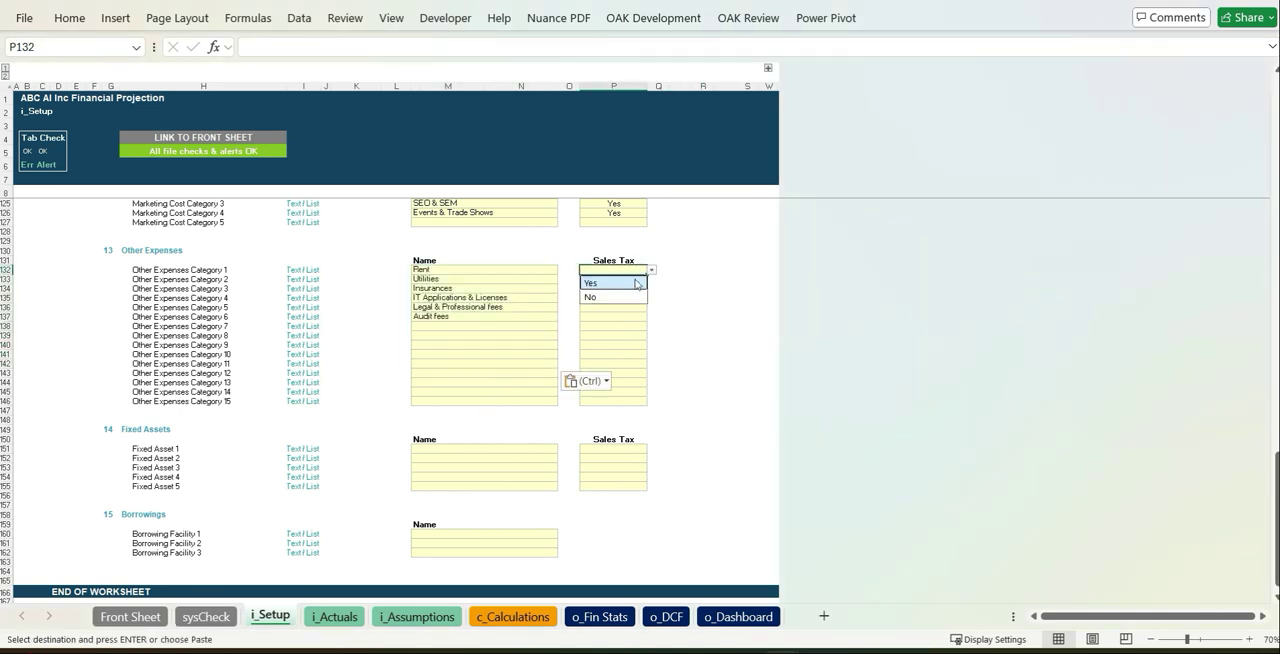
pyautogui.click(632, 296)
pyautogui.click(635, 279)
pyautogui.hotkey('ctrl', 'c')
pyautogui.moveTo(630, 289); pyautogui.dragTo(627, 317)
pyautogui.hotkey('ctrl', 'v')
# - Paste the fixed asset names Intangible Assets, Furniture & Fittings and Electronic Equipment
pyautogui.click(629, 390)
pyautogui.scroll(-4, 629, 385)
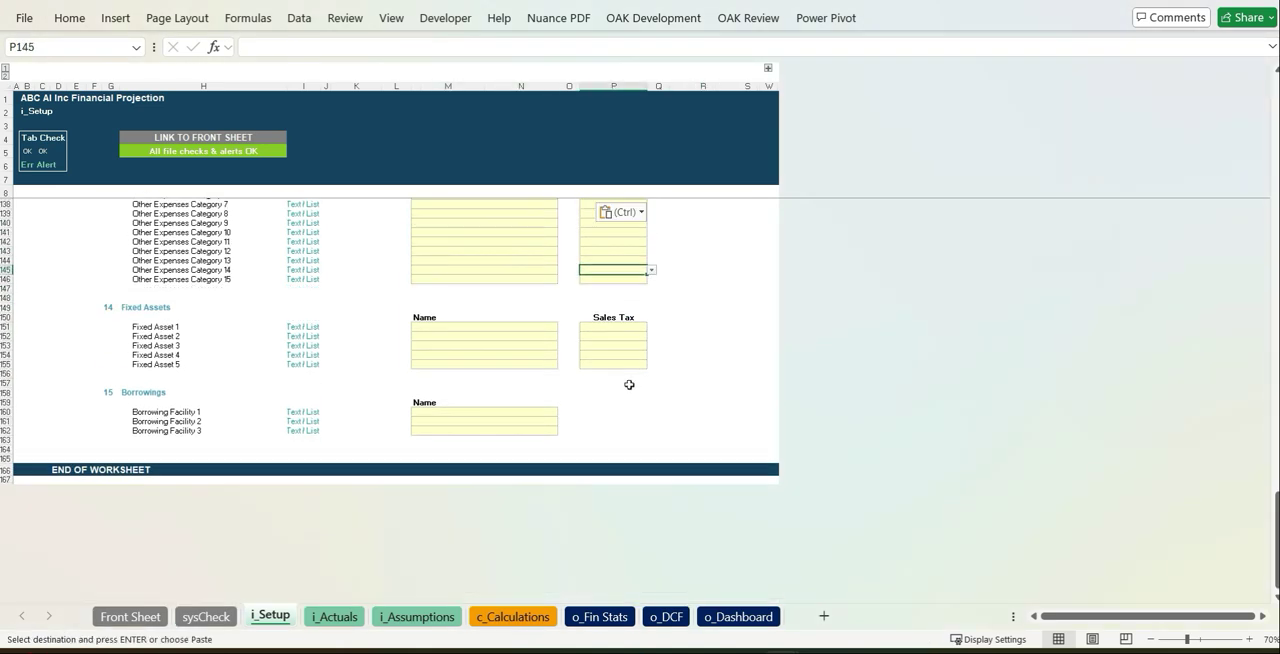
pyautogui.click(470, 327)
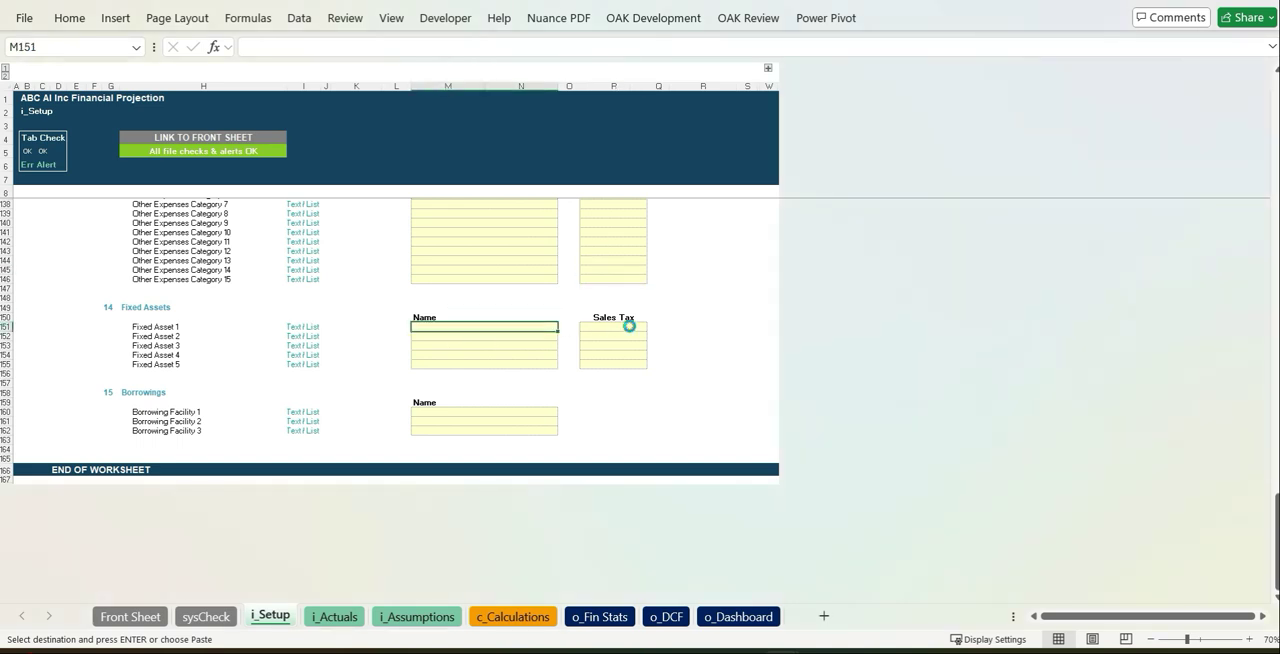
pyautogui.hotkey('ctrl', 'v')
# - Set Sales Tax to Yes for the three named fixed assets
pyautogui.click(629, 327)
pyautogui.click(620, 341)
pyautogui.hotkey('ctrl', 'c')
pyautogui.moveTo(618, 337); pyautogui.dragTo(616, 346)
pyautogui.hotkey('ctrl', 'v')
# - Name Borrowing Facility 1 "Loan XYZ"
pyautogui.click(502, 413)
pyautogui.write('Loan')
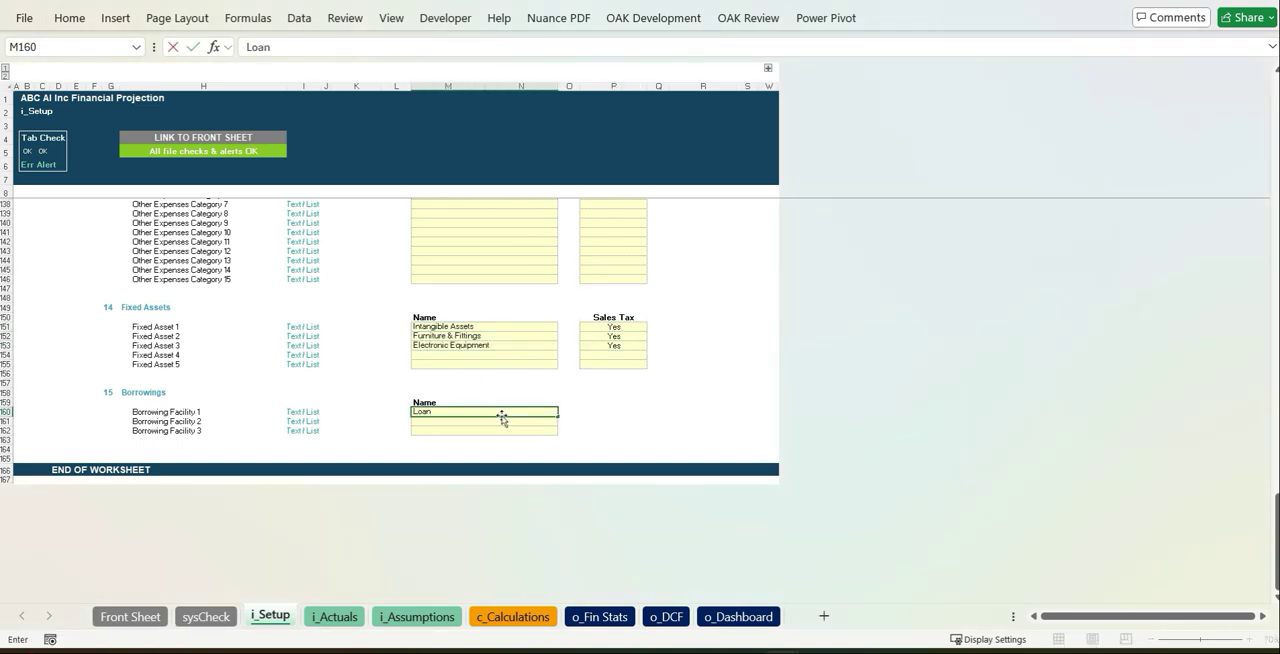
pyautogui.write(' X')
pyautogui.press('Tab')
# - On the i_Actuals sheet, enter 100 existing monthly-plan subscribers for ST1 - Free in May 2025 and copy it for the rows below
pyautogui.hotkey('ctrl', 'pagedown')
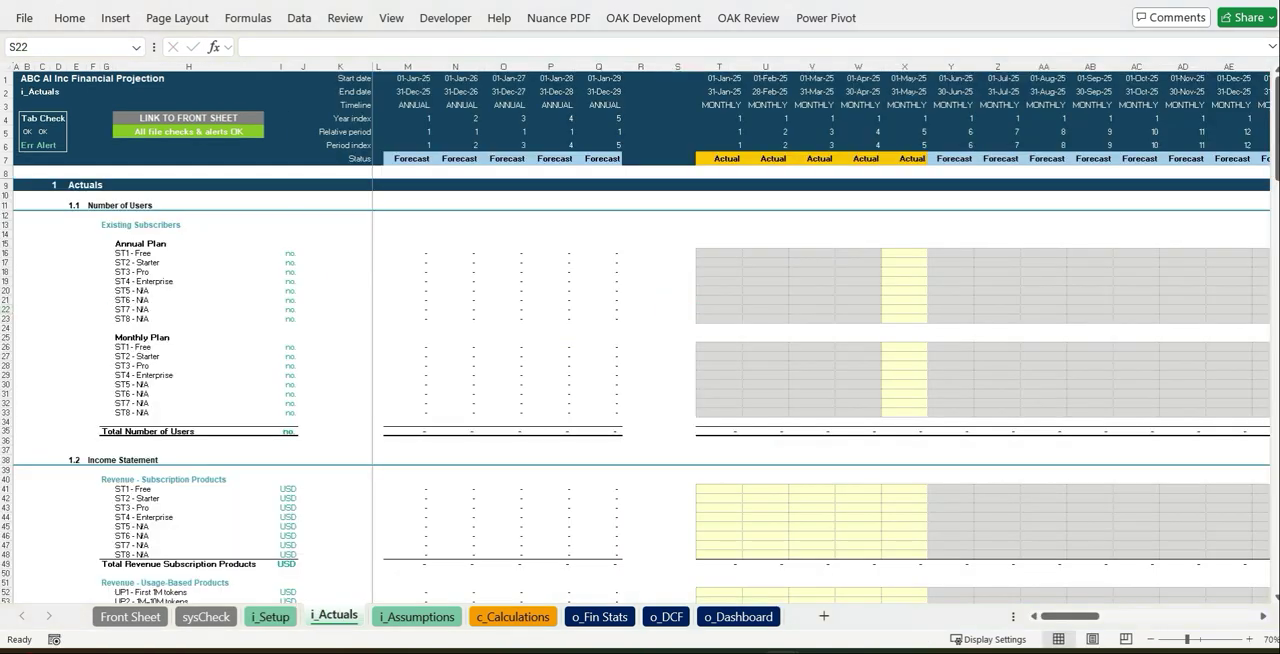
pyautogui.click(918, 347)
pyautogui.write('100')
pyautogui.press('Return')
pyautogui.click(918, 348)
pyautogui.hotkey('ctrl', 'c')
pyautogui.hotkey('shift', 'Down')
pyautogui.hotkey('shift', 'Down')
pyautogui.hotkey('shift', 'Down')
pyautogui.hotkey('shift', 'Down')
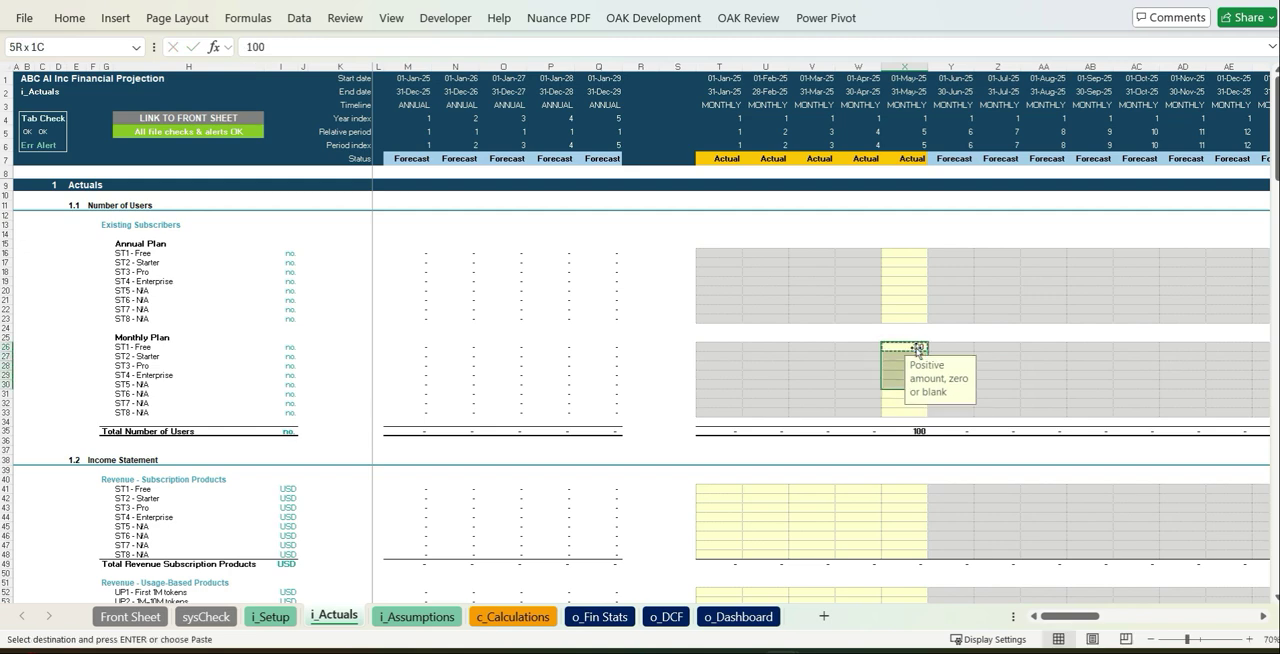
pyautogui.click(1109, 326)
# - Paste the May 2025 asset balances: Development Assets 105,000, Intangible Assets 10,000, Cash 75,000 and Other Assets 3,000
pyautogui.scroll(-20, 1115, 322)
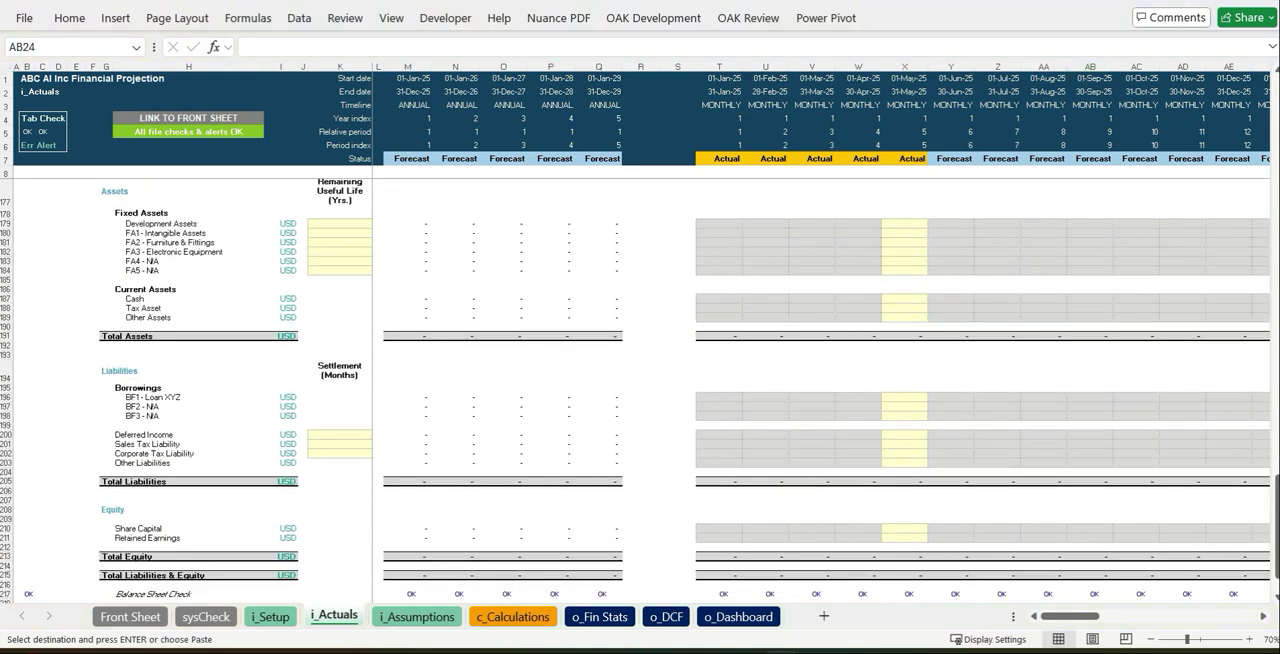
pyautogui.click(911, 223)
pyautogui.hotkey('ctrl', 'v')
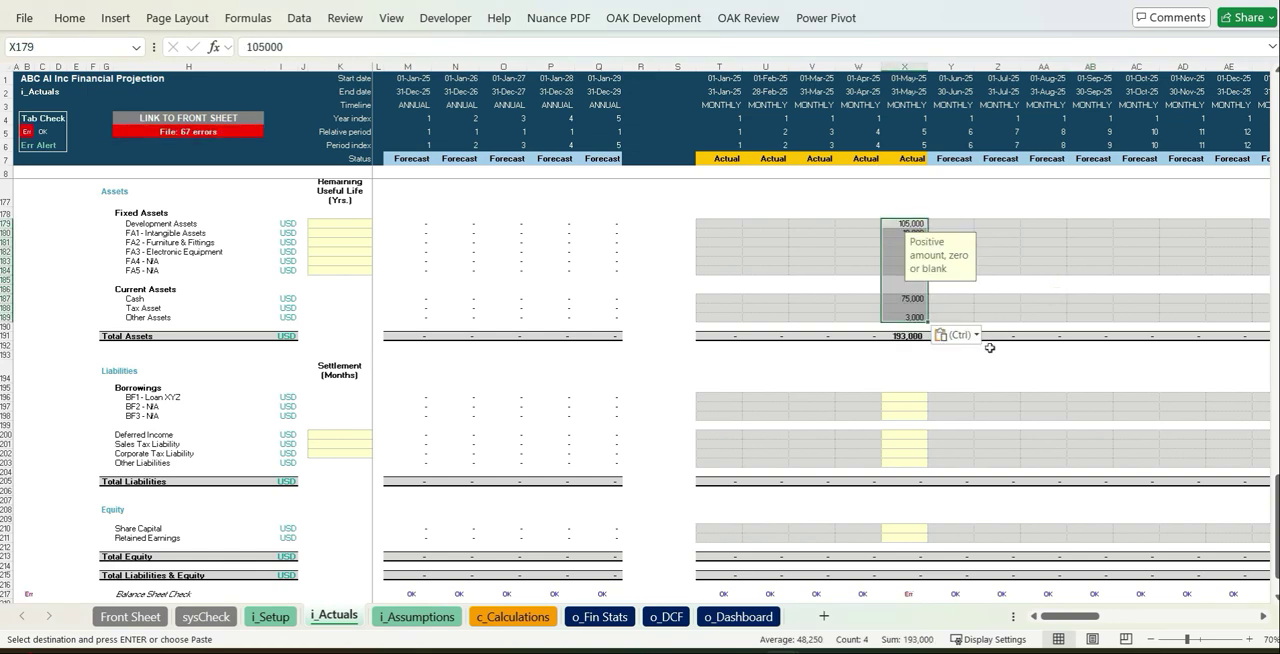
pyautogui.click(1045, 427)
# - Paste the May 2025 liabilities: Loan XYZ -122,000, Deferred Income -10,000, Sales Tax Liability -1,500 and Other Liabilities -18,000
pyautogui.scroll(-4, 957, 384)
pyautogui.hotkey('alt', 'Tab')
pyautogui.click(905, 258)
pyautogui.hotkey('ctrl', 'v')
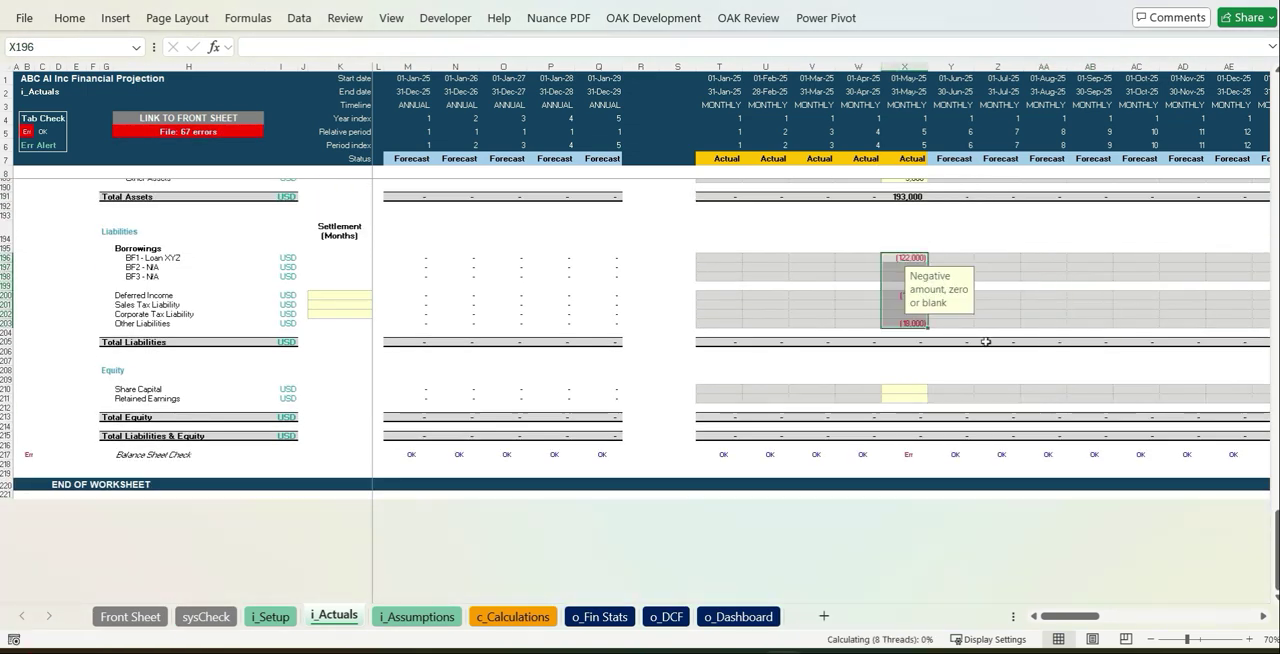
pyautogui.click(955, 341)
# - Enter the May 2025 equity balances: Share Capital -36,500 and the Retained Earnings that balance the sheet
pyautogui.click(906, 390)
pyautogui.write('-36500')
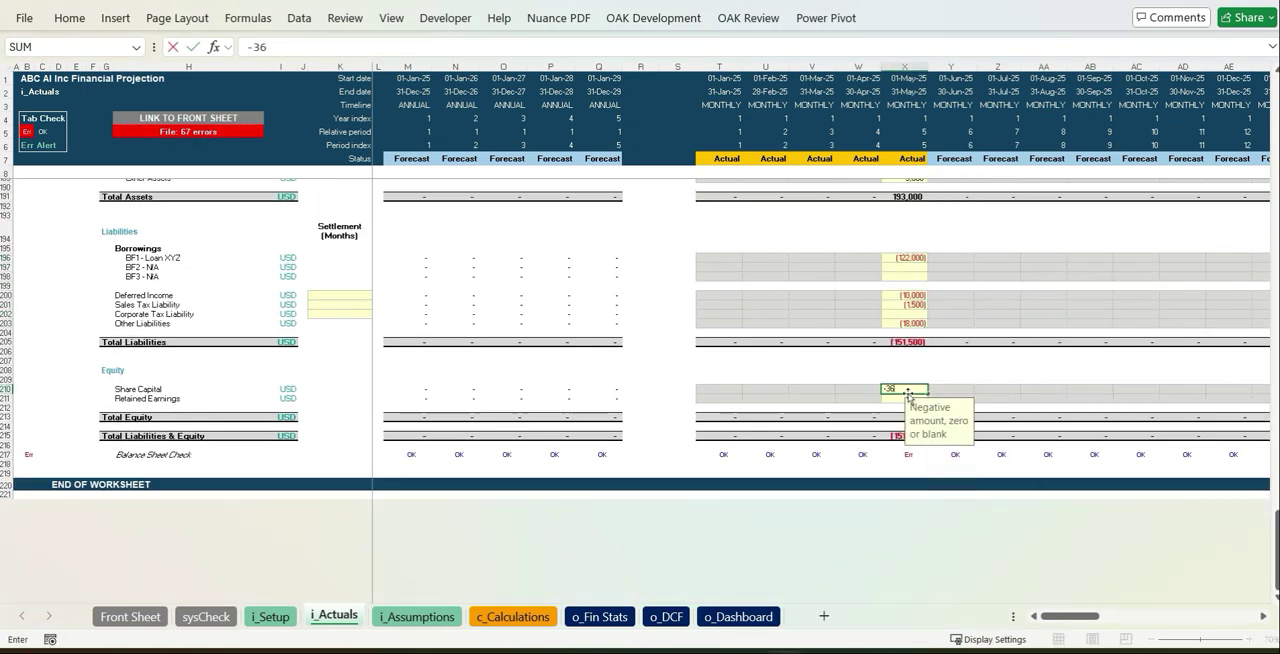
pyautogui.press('Return')
# - Set the remaining useful life to 4 years for Development Assets and Intangible Assets
pyautogui.press('Return')
pyautogui.scroll(6, 391, 294)
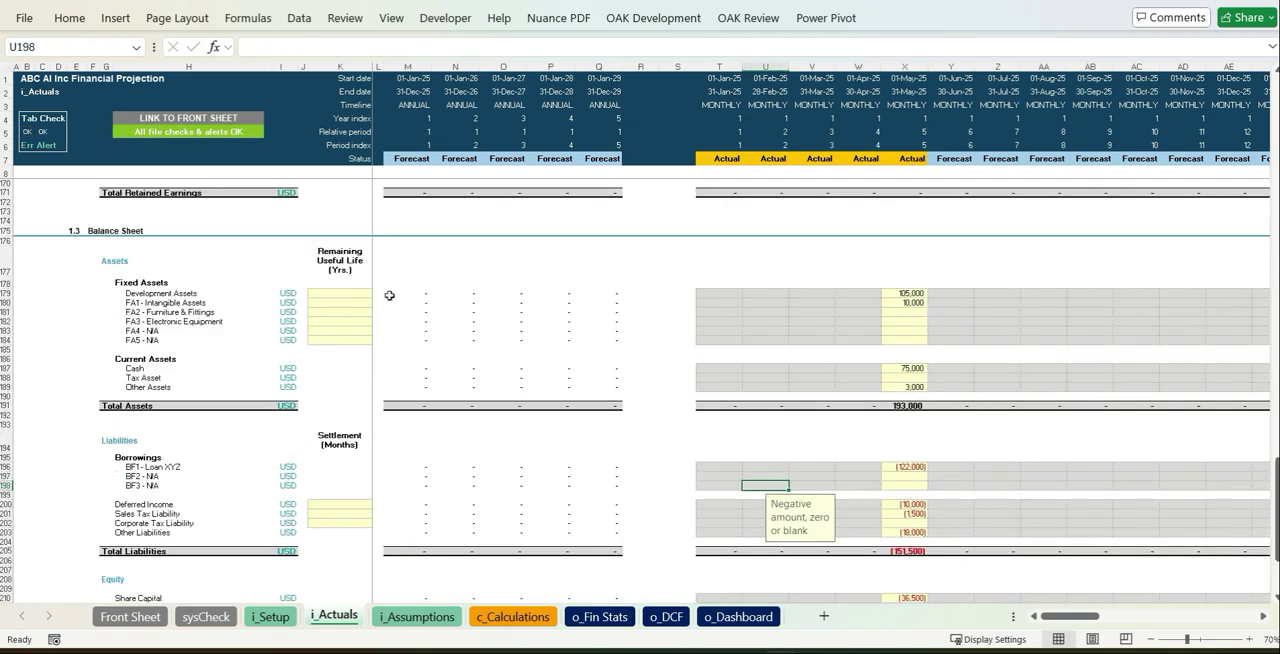
pyautogui.click(340, 293)
pyautogui.write('4')
pyautogui.press('Return')
# - Set the settlement period to 4 months for Deferred Income and 2 months for Sales Tax Liability
pyautogui.click(340, 504)
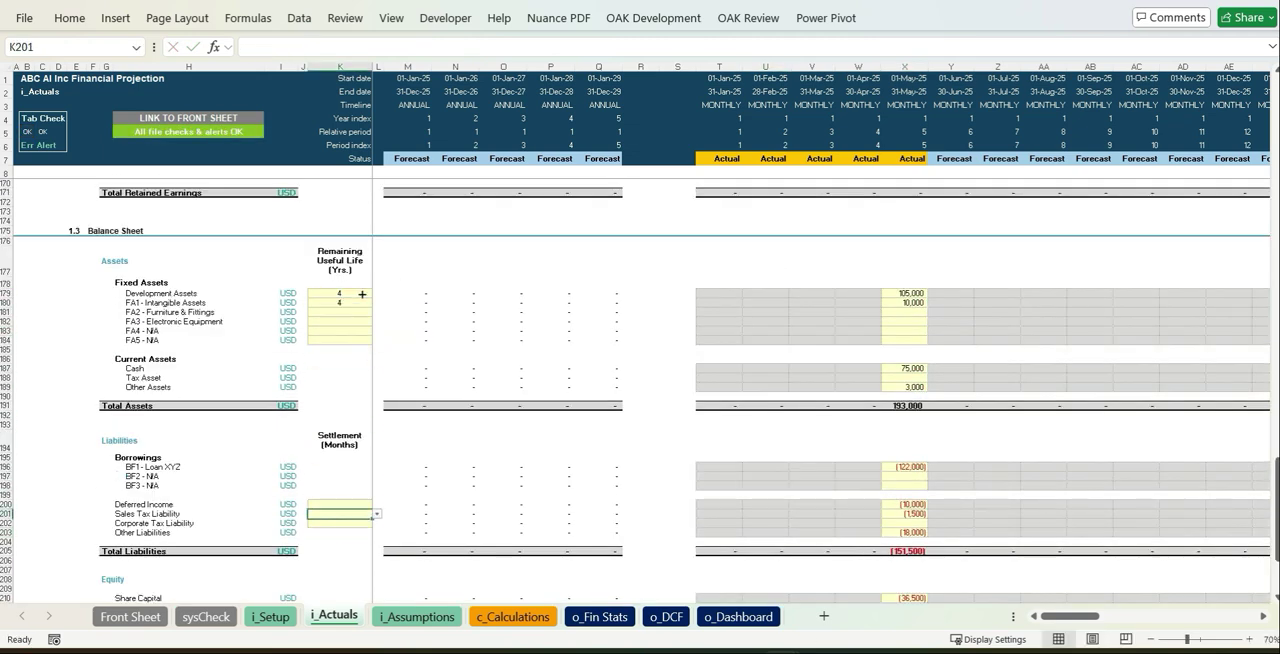
pyautogui.write('4')
pyautogui.click(677, 457)
pyautogui.write('4')
pyautogui.click(723, 466)
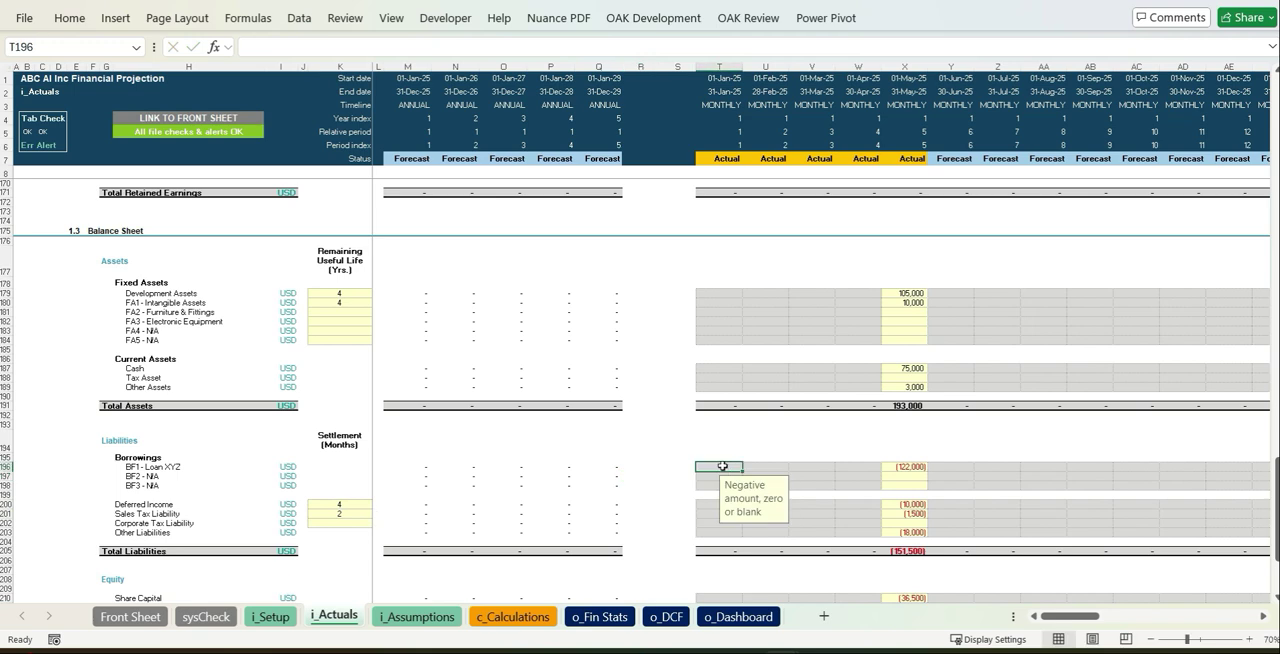
# - Open the i_Assumptions sheet
pyautogui.scroll(-6, 723, 466)
pyautogui.click(417, 617)
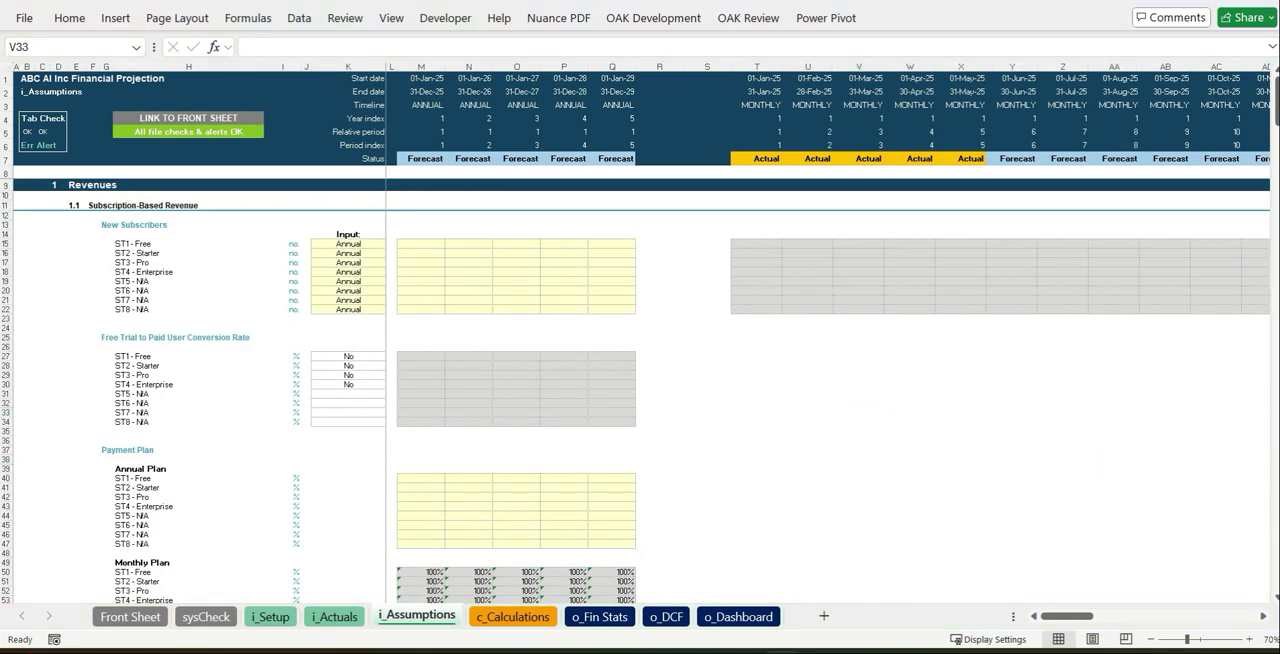
# - Try Monthly as the input frequency for ST1 - Free new subscribers and restore Annual
pyautogui.click(345, 271)
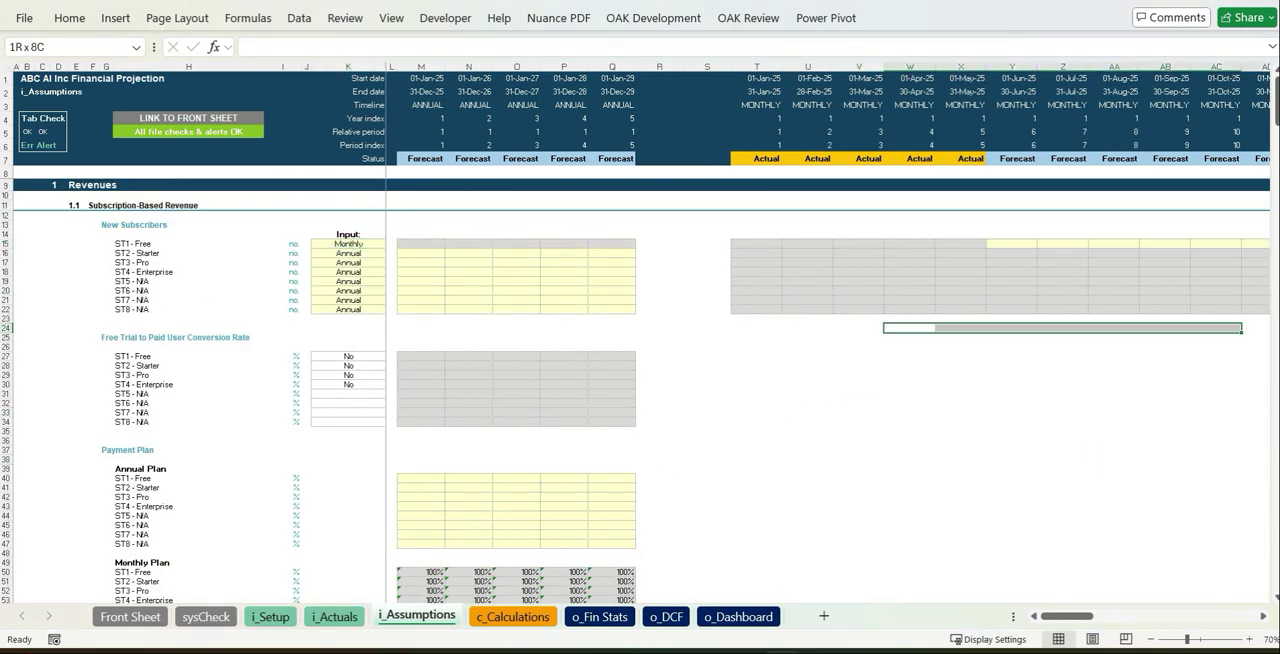
pyautogui.click(390, 244)
pyautogui.click(348, 257)
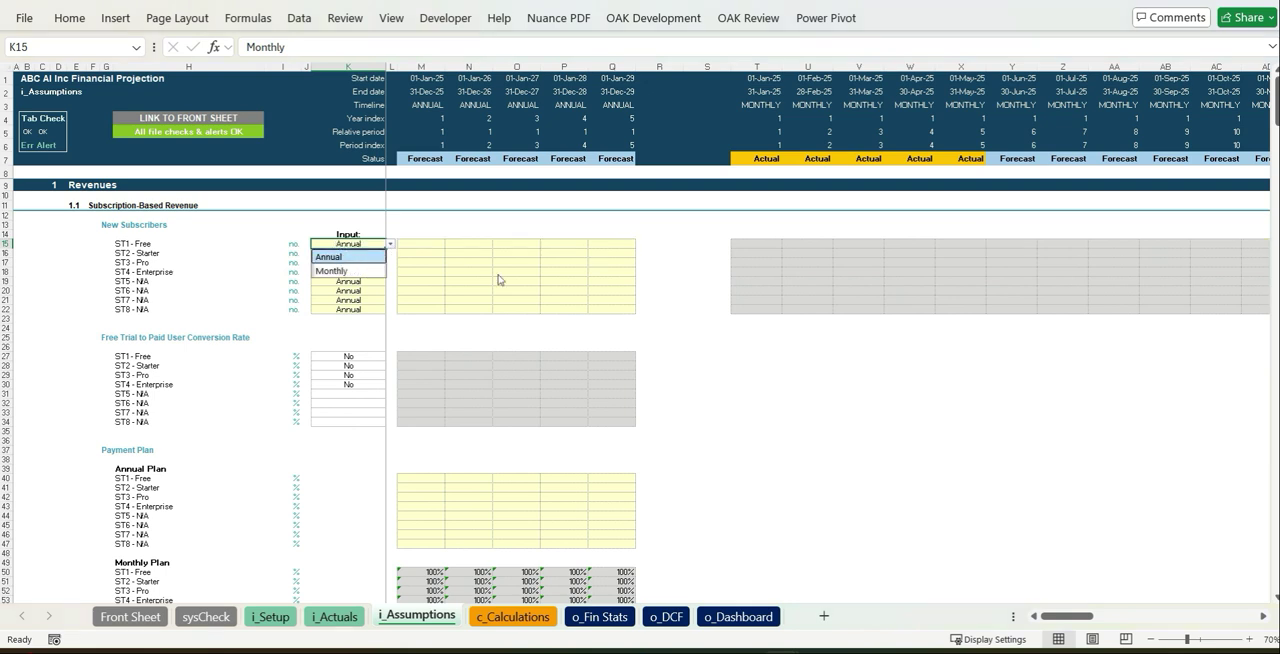
pyautogui.click(502, 273)
# - Paste the yearly new subscriber forecasts for Free, Starter, Pro and Enterprise, starting in 2025 with 500, 400, 250 and 100
pyautogui.click(426, 245)
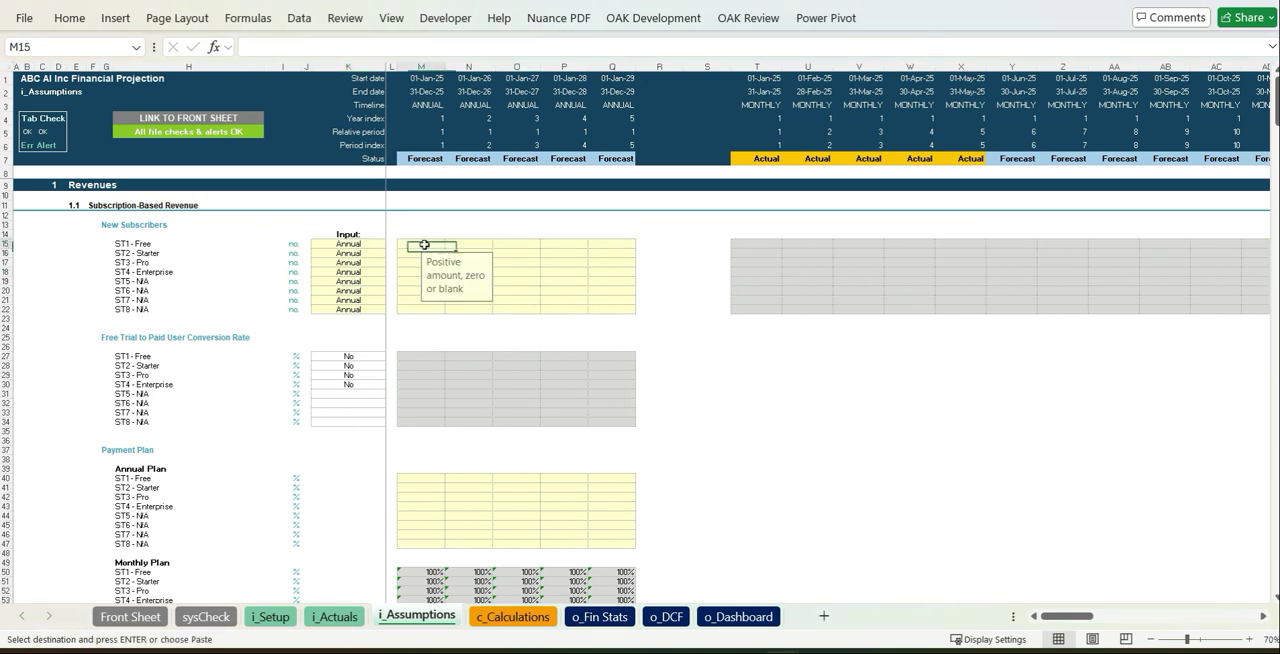
pyautogui.hotkey('ctrl', 'v')
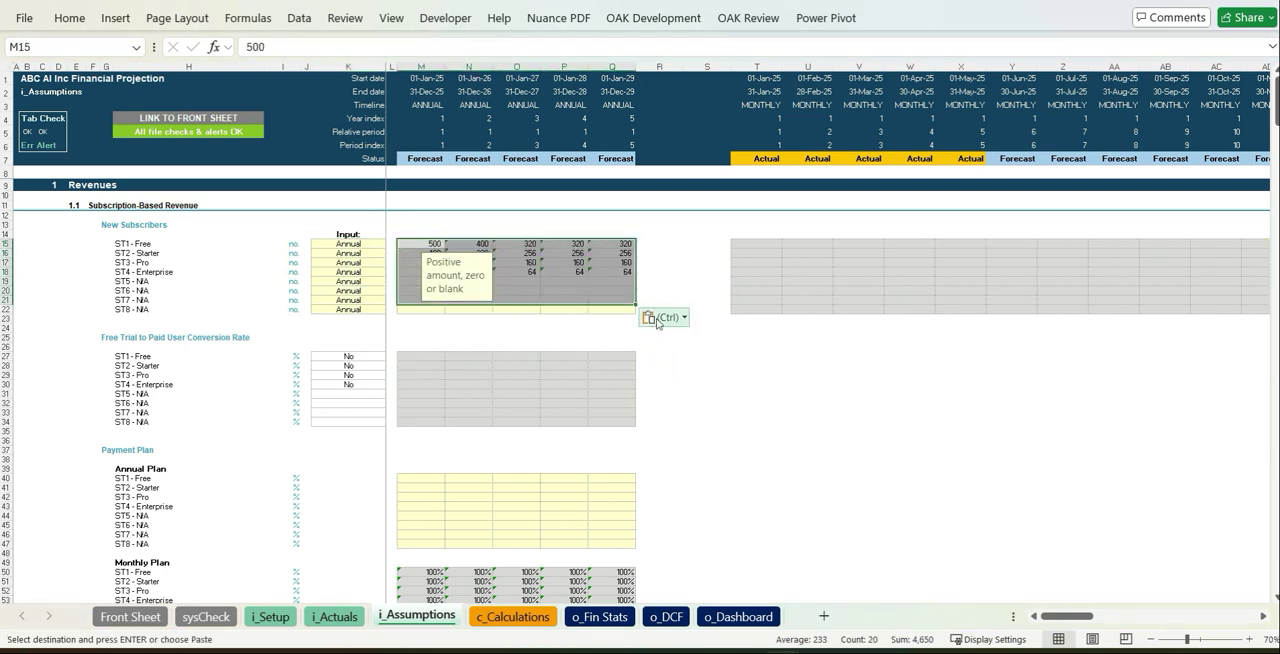
pyautogui.click(700, 480)
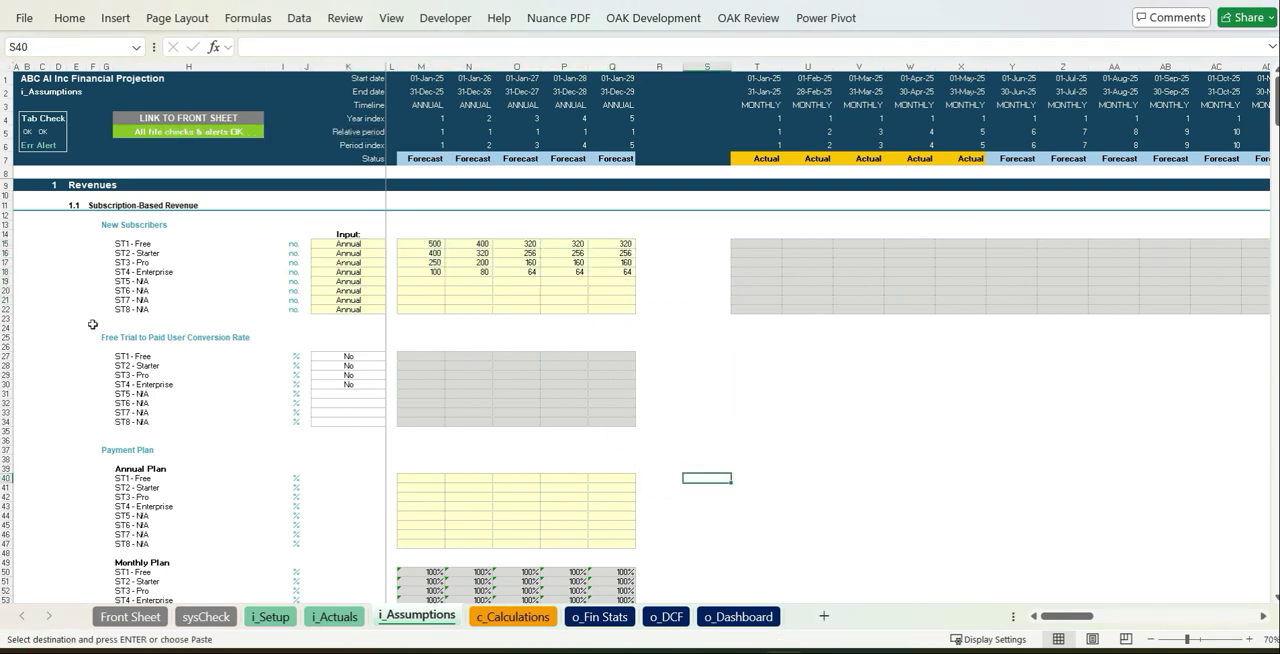
# - Paste the annual-plan percentages into the Payment Plan section, starting at ST1 - Free for 2025
pyautogui.click(420, 478)
pyautogui.hotkey('ctrl', 'v')
pyautogui.click(672, 533)
pyautogui.click(659, 496)
# - Paste as values the churn rates (50% annual, 7% monthly) and subscription rates (2025 annual 350, 1,000, 4,000; monthly 25, 75, 250)
pyautogui.scroll(-16, 691, 479)
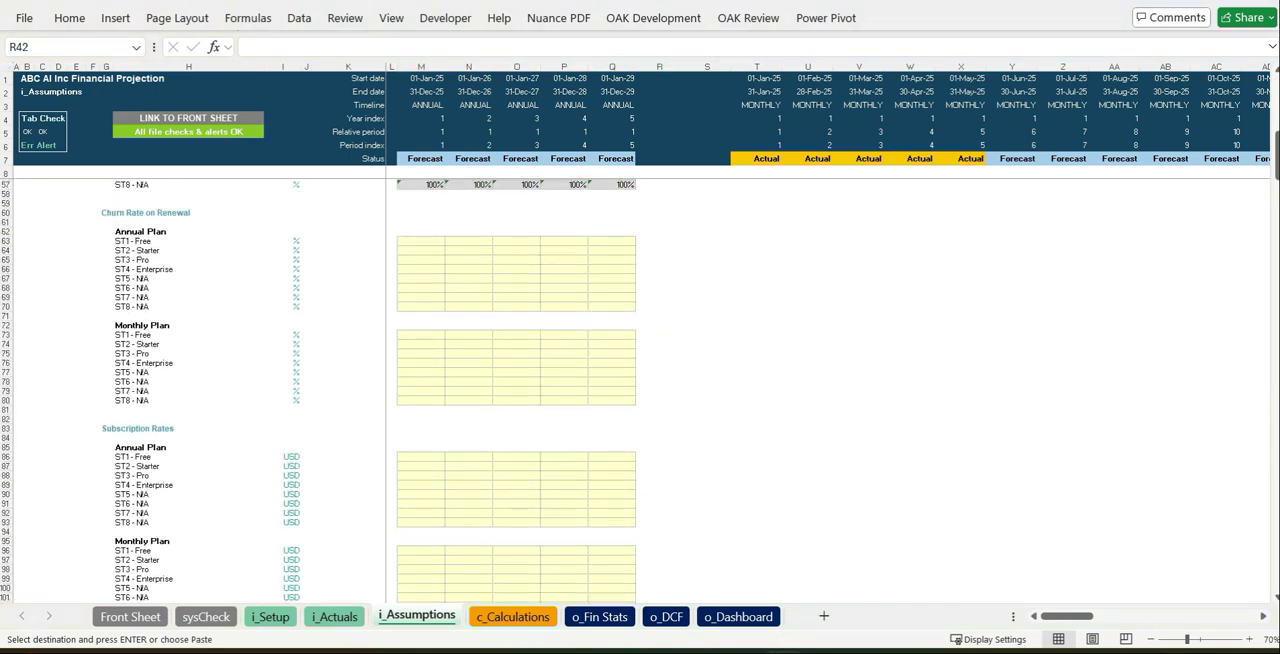
pyautogui.scroll(-1, 594, 362)
pyautogui.scroll(1, 483, 294)
pyautogui.click(423, 224)
pyautogui.hotkey('ctrl', 'v')
pyautogui.click(664, 587)
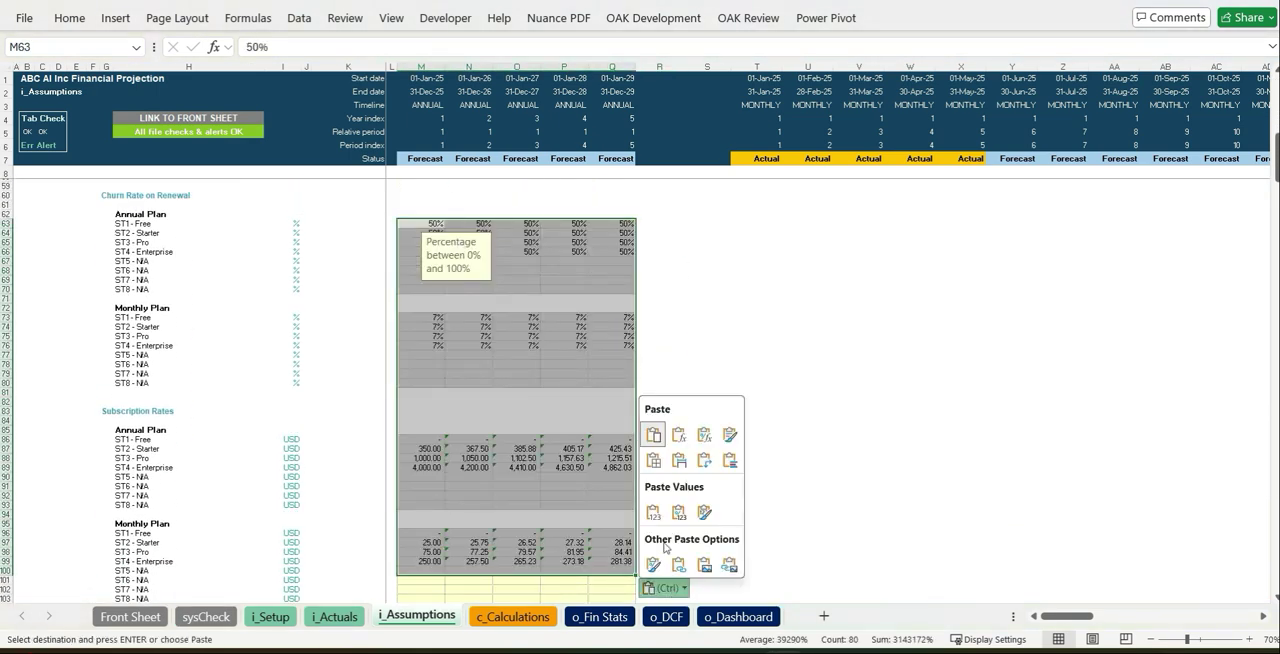
pyautogui.click(655, 515)
# - Check the input frequency options for UP3 - >10M tokens under Number of Active Customers
pyautogui.scroll(-15, 737, 504)
pyautogui.click(348, 249)
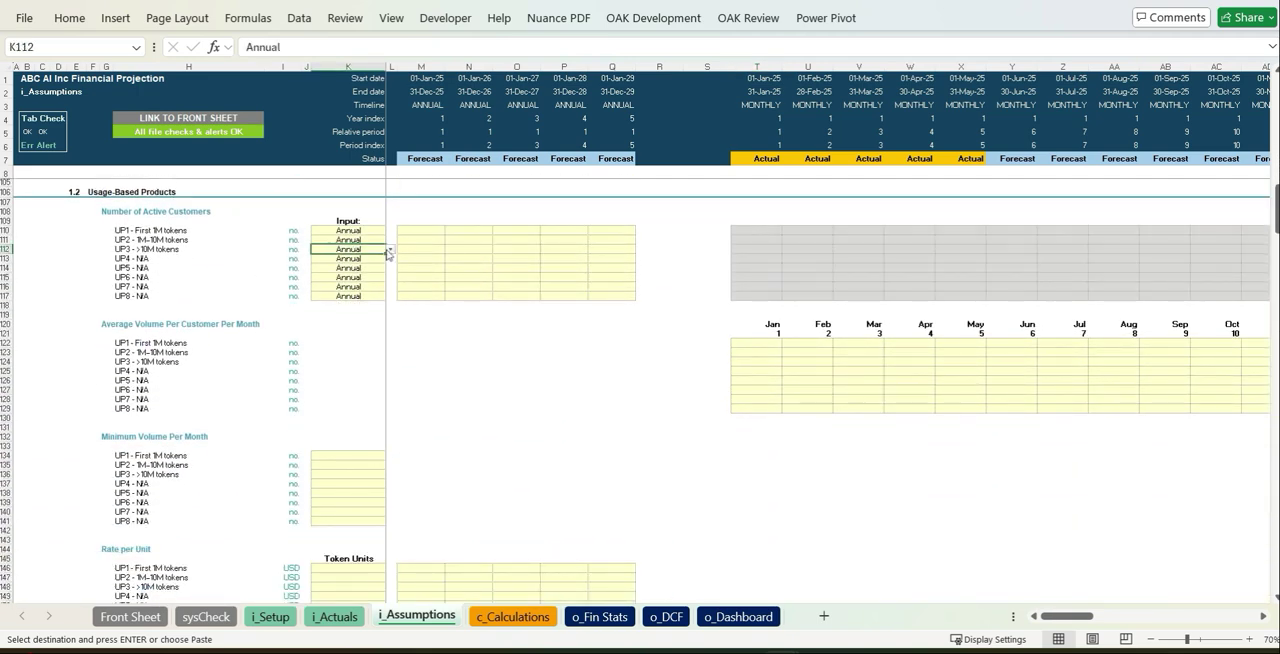
pyautogui.click(391, 249)
pyautogui.click(372, 265)
pyautogui.click(468, 371)
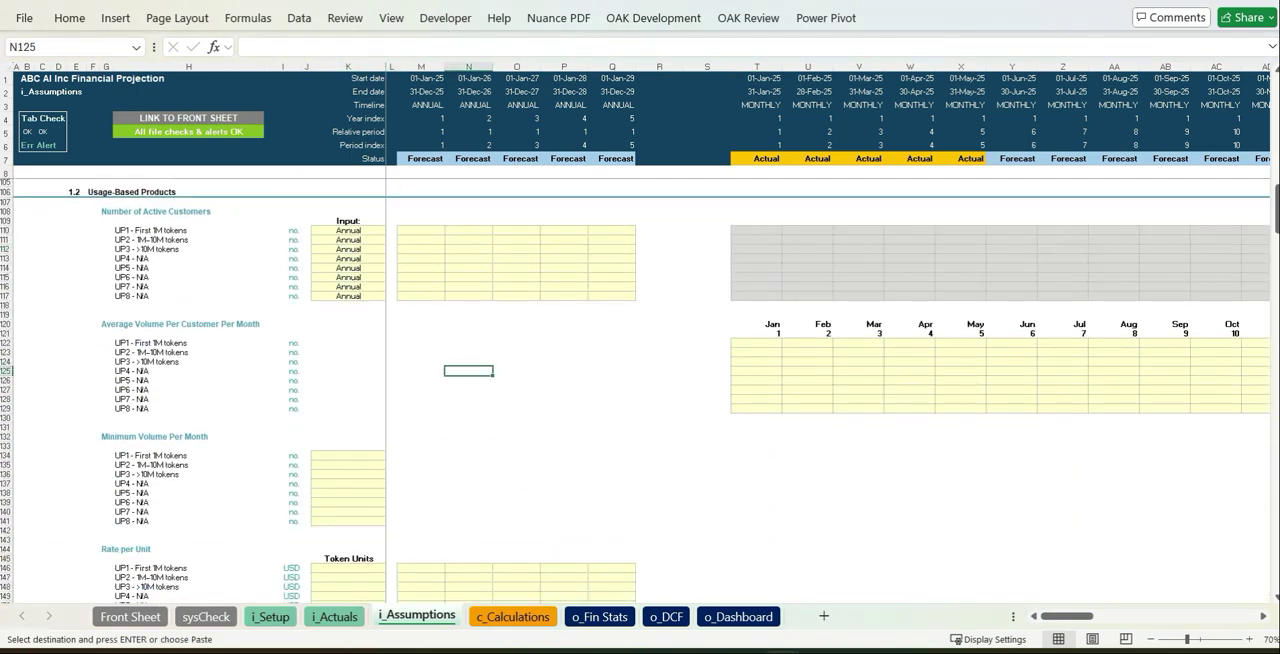
# - Paste the yearly active customer forecasts for the three token tiers, starting in 2025 with 800, 600 and 300
pyautogui.click(428, 231)
pyautogui.hotkey('ctrl', 'v')
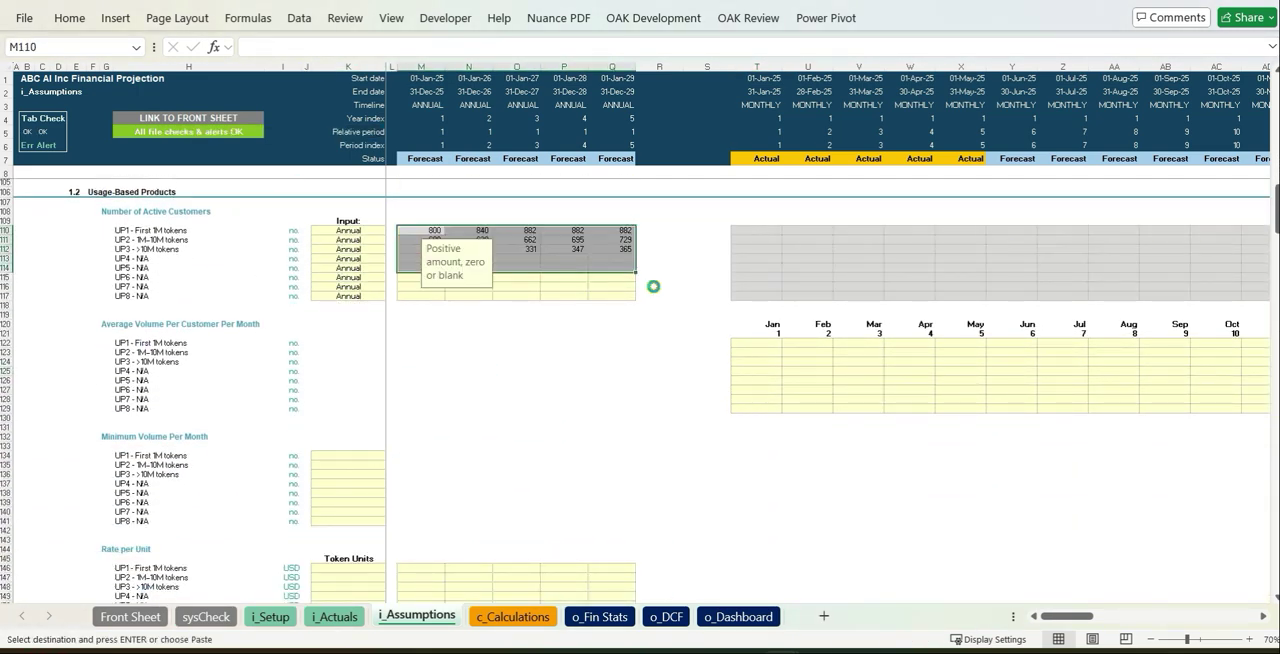
pyautogui.click(655, 286)
pyautogui.click(655, 414)
pyautogui.click(564, 437)
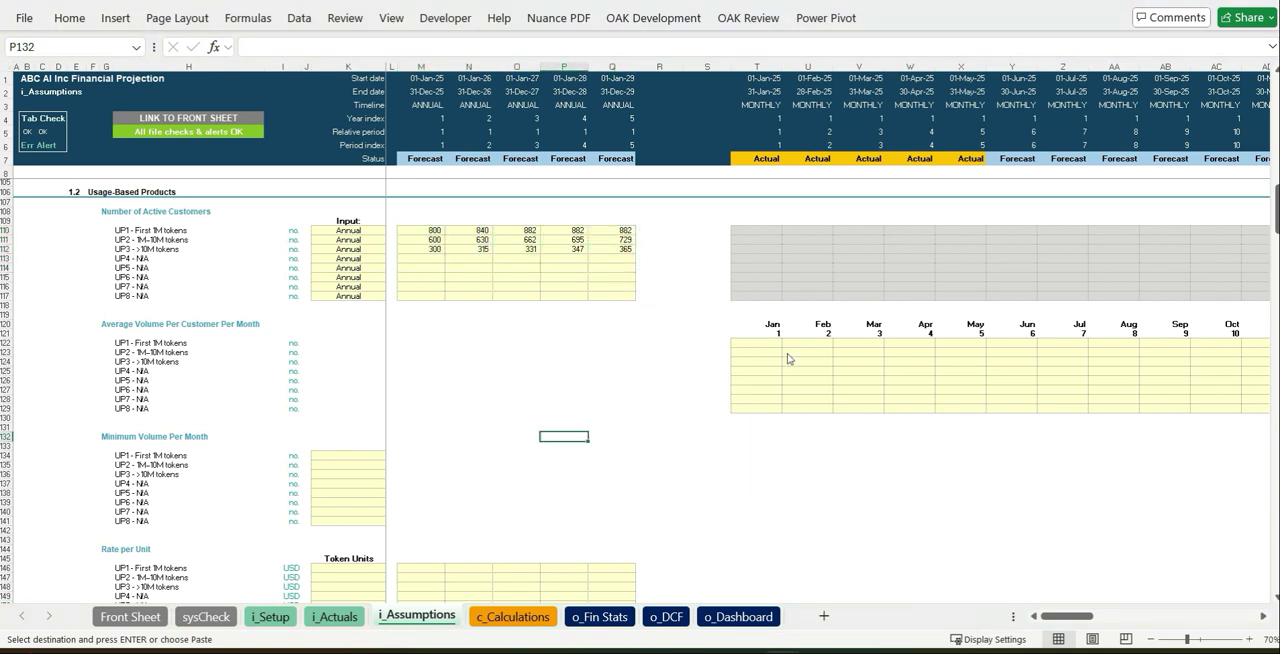
# - Paste the monthly average volumes per customer from January and set minimum monthly volumes to 3,500,000, 7,500,000 and 17,500,000 for UP1 to UP3
pyautogui.click(757, 343)
pyautogui.hotkey('ctrl', 'v')
pyautogui.click(378, 455)
pyautogui.write('3500')
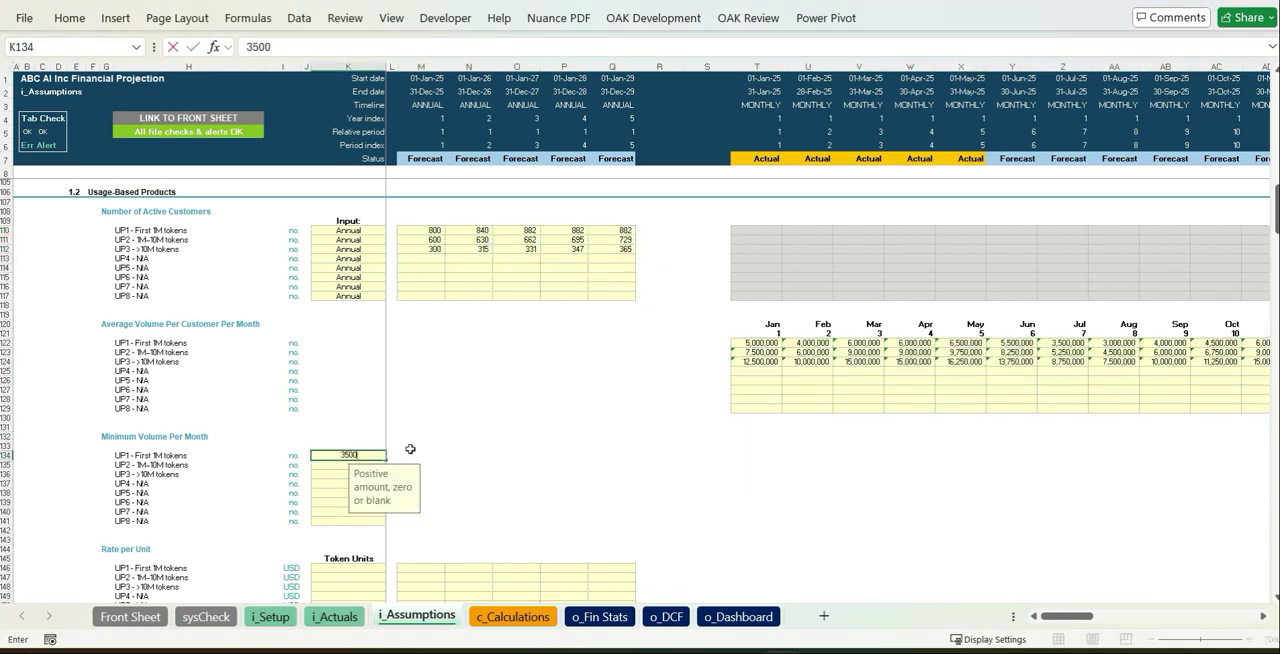
pyautogui.press('Return')
pyautogui.press('Return')
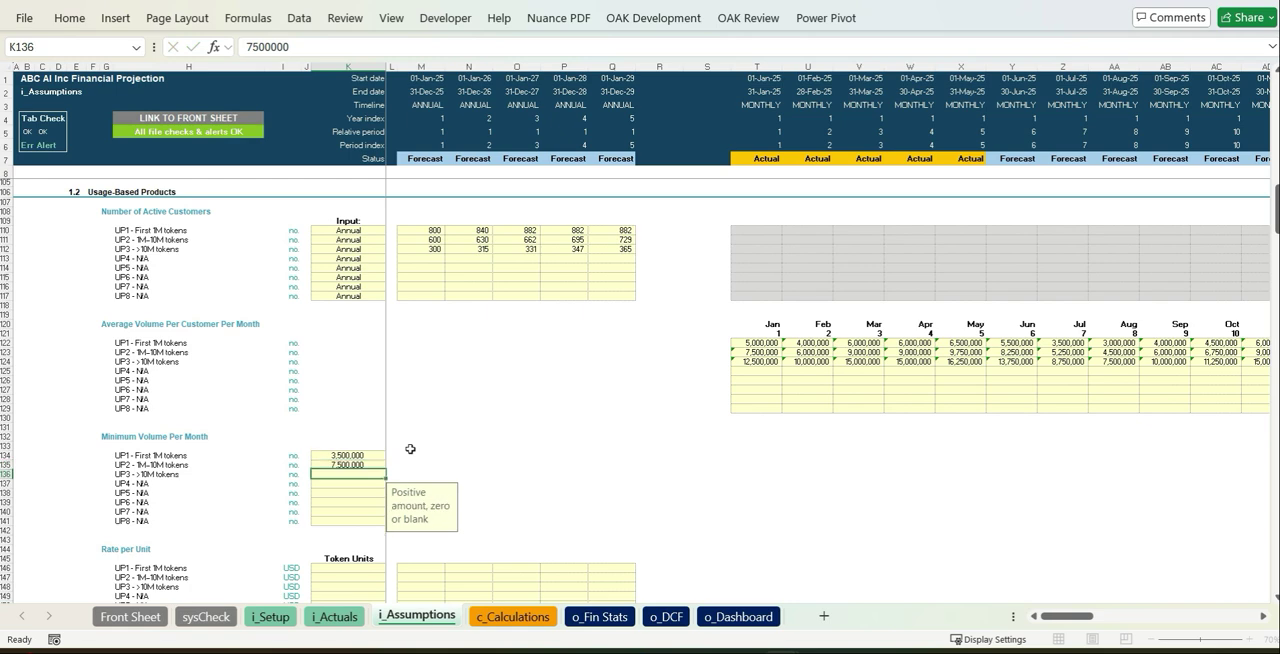
pyautogui.write('17500000')
pyautogui.press('Return')
# - Set the token units to 1,000 for UP1 to UP3 under Rate per Unit
pyautogui.scroll(-4, 480, 460)
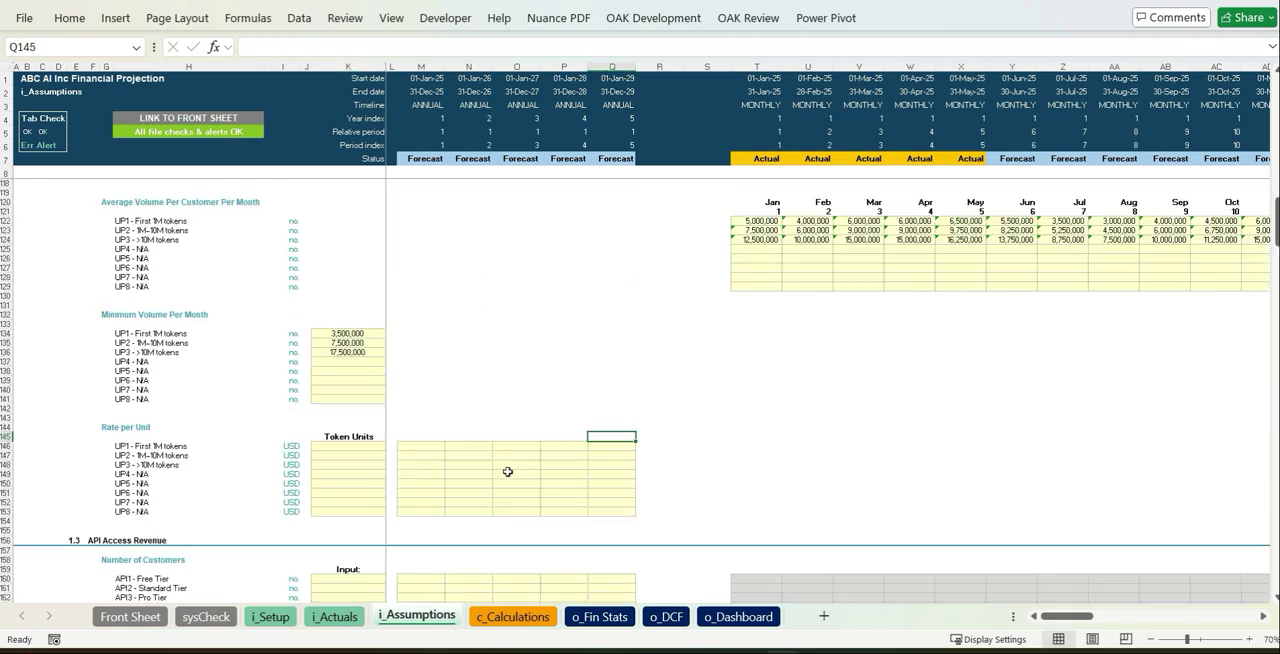
pyautogui.click(380, 446)
pyautogui.write('1000')
pyautogui.hotkey('ctrl', 'c')
pyautogui.hotkey('shift', 'Down')
pyautogui.hotkey('shift', 'Down')
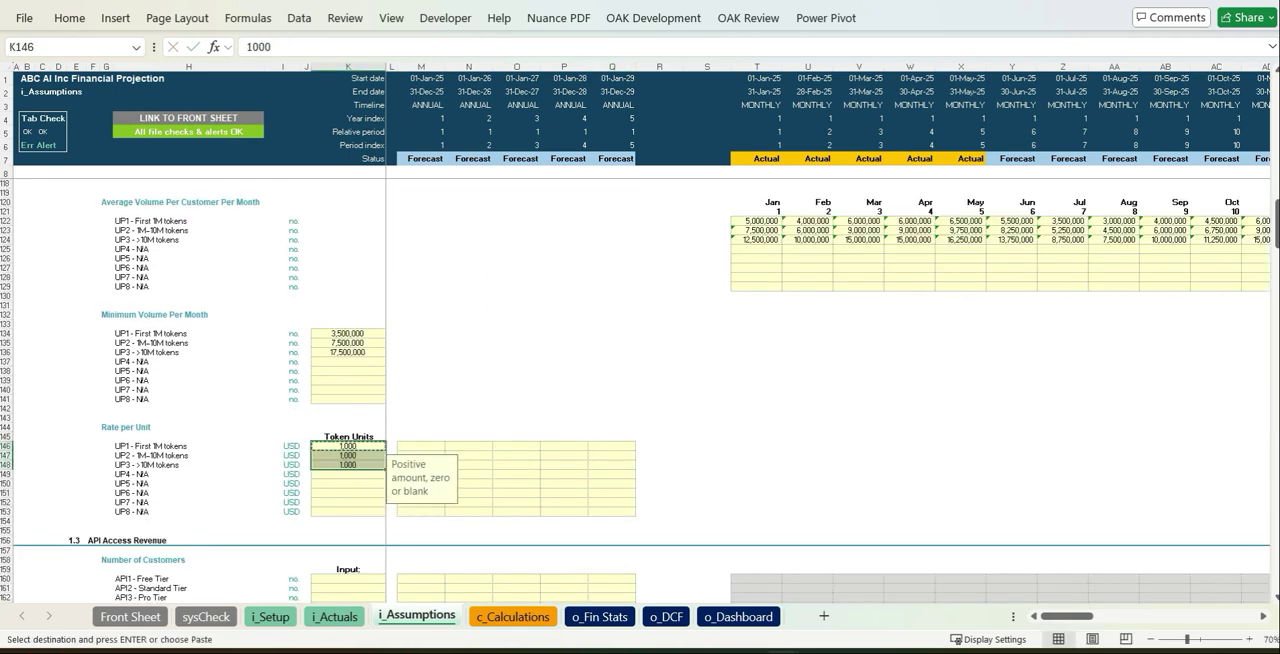
pyautogui.hotkey('ctrl', 'v')
# - Paste as values the yearly rates per unit for the three token tiers, starting in 2025 with 0.10, 0.07 and 0.05
pyautogui.click(421, 446)
pyautogui.hotkey('ctrl', 'v')
pyautogui.click(845, 446)
pyautogui.press('ctrl')
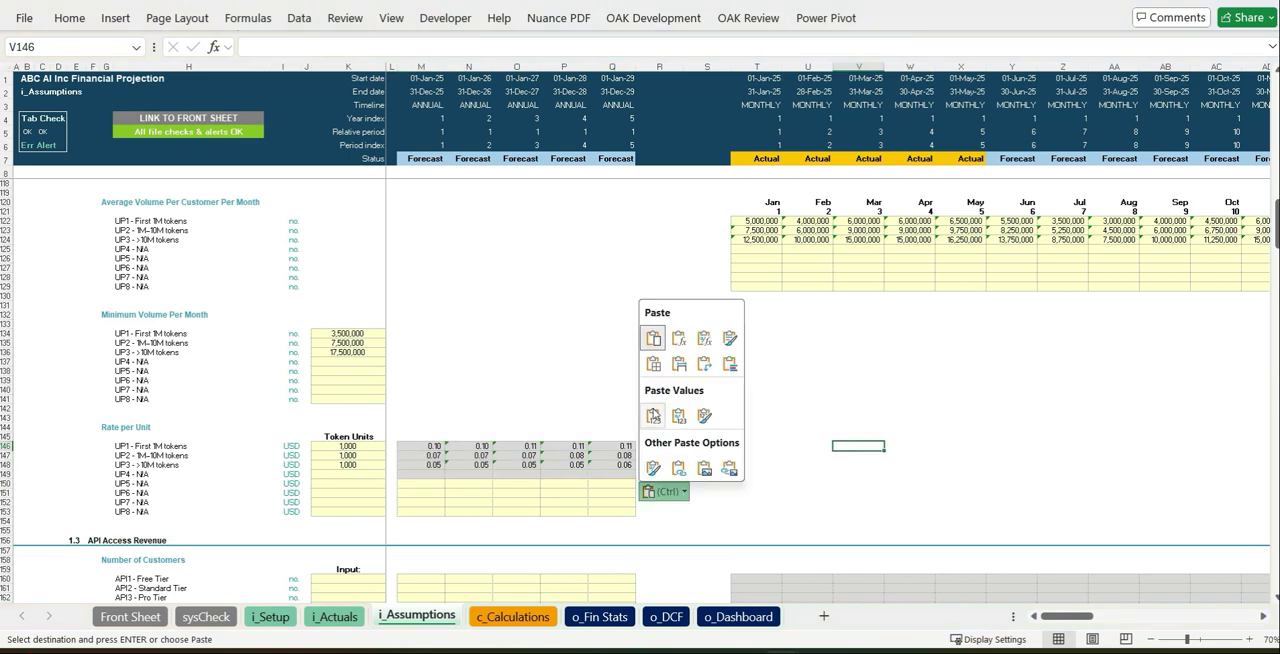
pyautogui.click(1058, 455)
# - Set the input frequency to Annual for all five API tiers under Number of Customers
pyautogui.scroll(-9, 1024, 449)
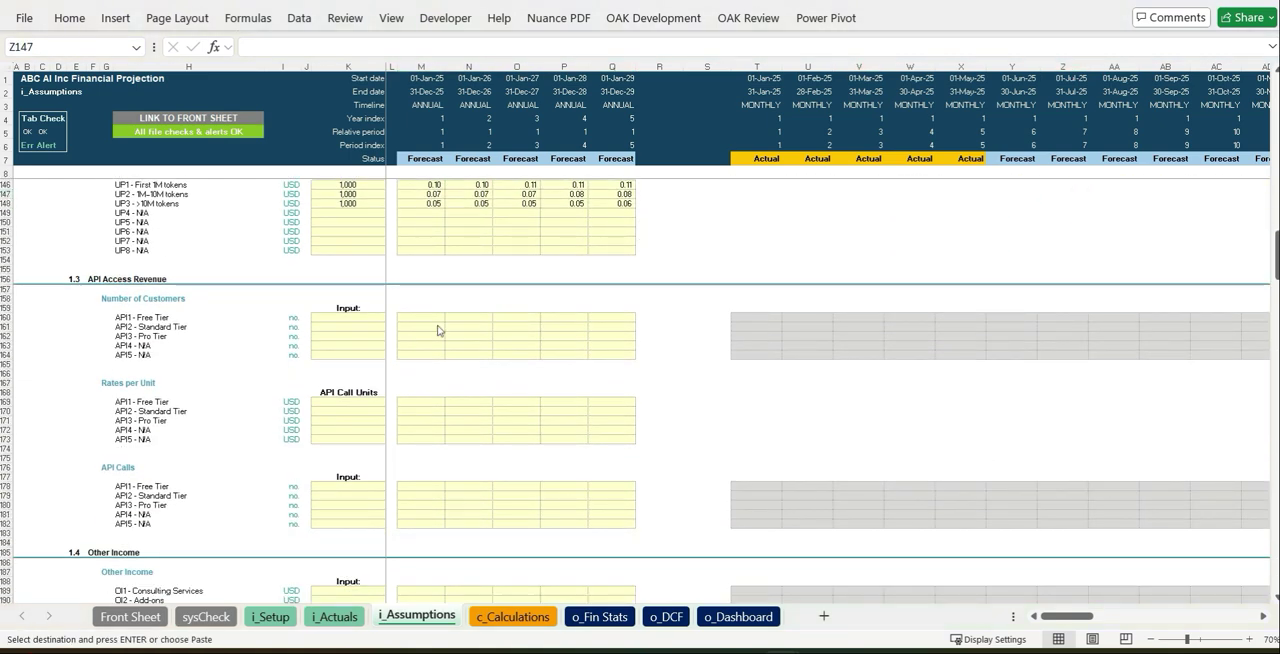
pyautogui.click(373, 317)
pyautogui.click(390, 318)
pyautogui.click(362, 334)
pyautogui.hotkey('ctrl', 'c')
pyautogui.moveTo(366, 328); pyautogui.dragTo(368, 355)
pyautogui.hotkey('ctrl', 'v')
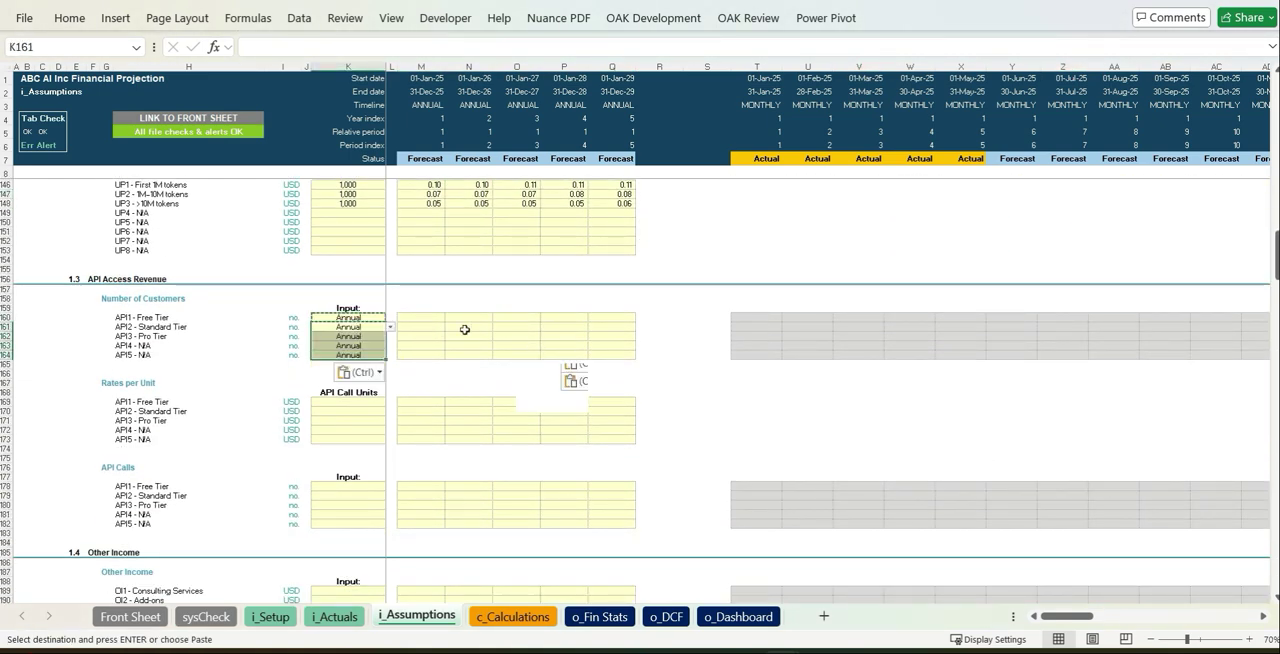
pyautogui.click(516, 355)
# - Set the API call units to 1,000 for the Free, Standard and Pro tiers under Rates per Unit
pyautogui.click(376, 394)
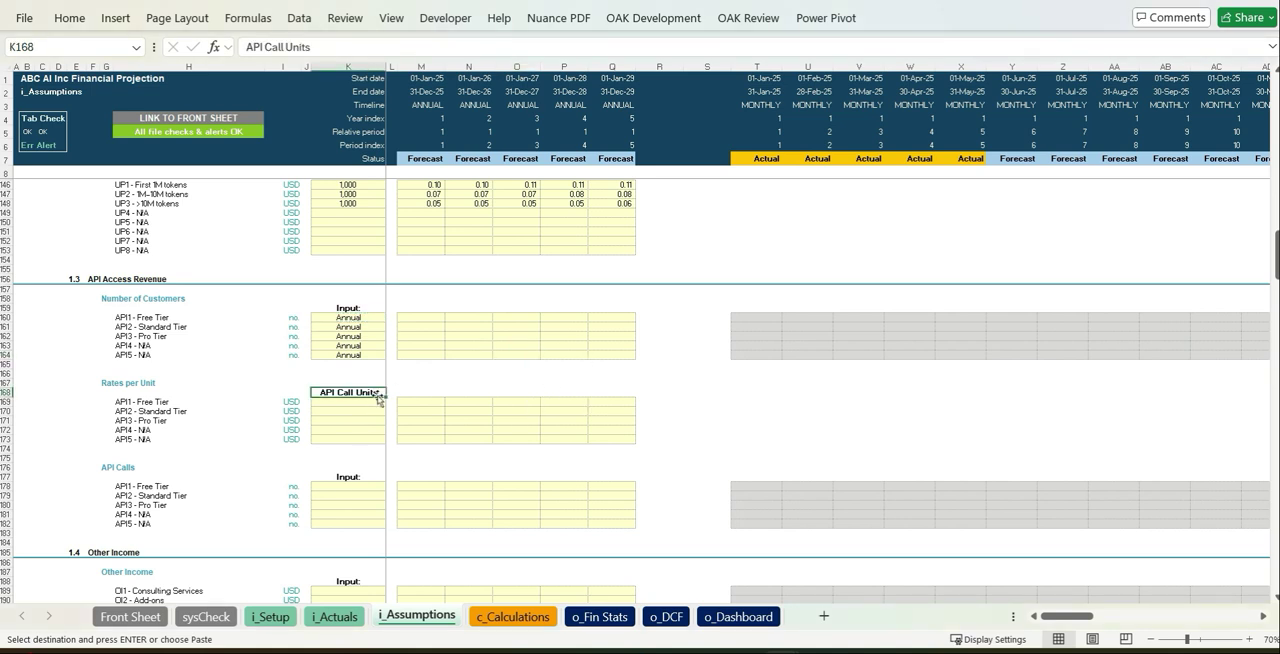
pyautogui.click(381, 402)
pyautogui.write('1000')
pyautogui.hotkey('ctrl', 'Return')
pyautogui.hotkey('ctrl', 'c')
pyautogui.hotkey('shift', 'Down')
pyautogui.hotkey('shift', 'Down')
pyautogui.hotkey('ctrl', 'v')
# - Set the API Calls input frequency to Annual for the Free, Standard and Pro tiers
pyautogui.click(374, 487)
pyautogui.click(390, 487)
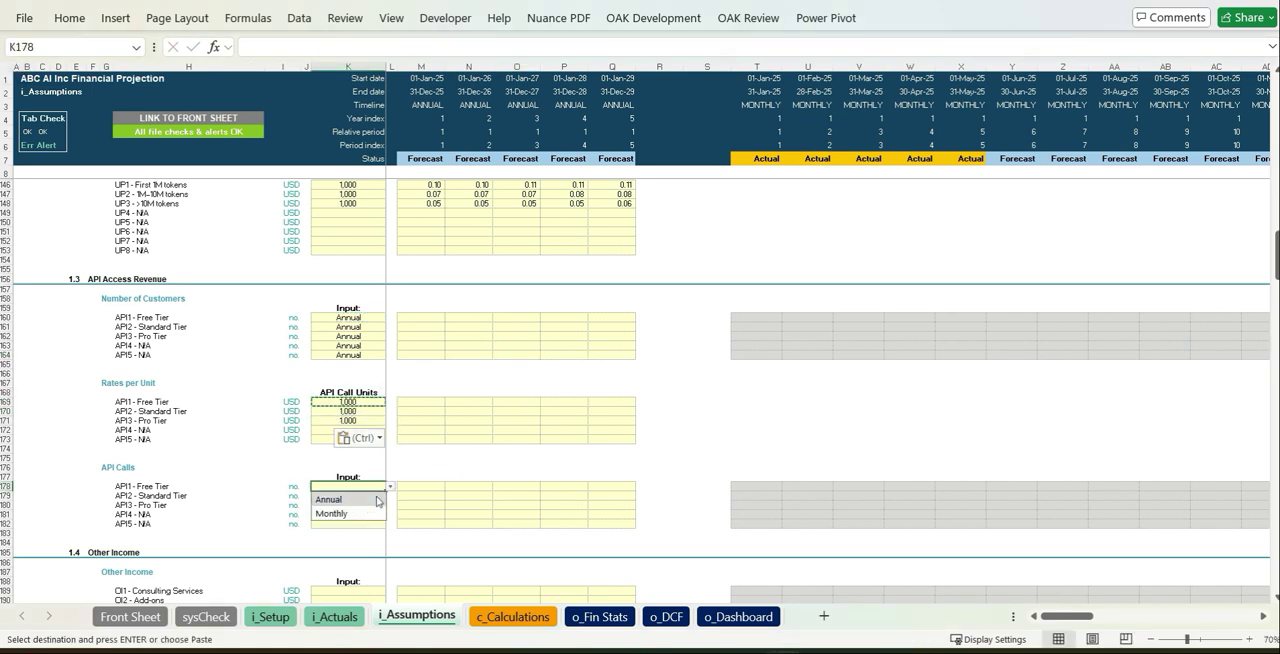
pyautogui.click(376, 498)
pyautogui.hotkey('ctrl', 'c')
pyautogui.moveTo(371, 495); pyautogui.dragTo(372, 506)
pyautogui.hotkey('ctrl', 'v')
pyautogui.click(660, 430)
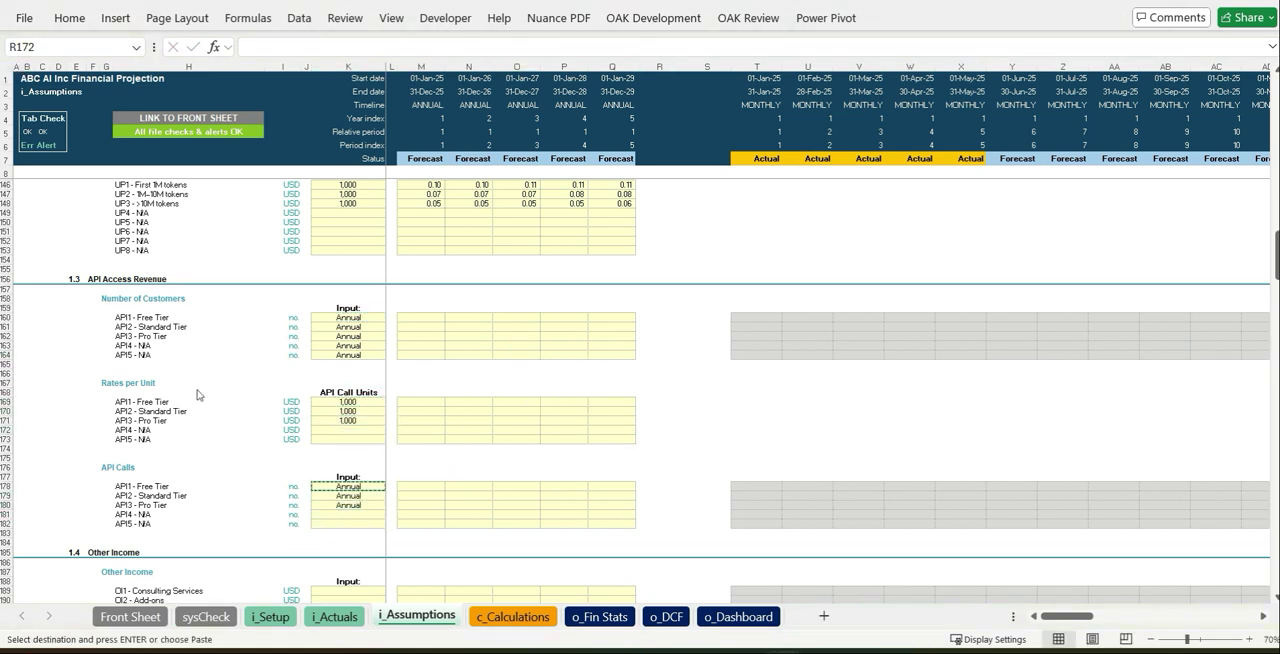
# - Paste as values the yearly API Access Revenue forecasts, with 2025 API calls of 1,000,000, 5,000,000 and 10,000,000
pyautogui.click(430, 317)
pyautogui.hotkey('ctrl', 'v')
pyautogui.click(663, 543)
pyautogui.click(655, 466)
pyautogui.click(836, 442)
# - Set Consulting Services and Add-ons to Annual and paste their other income as values, starting with 10,000 for Consulting Services in 2025
pyautogui.scroll(-9, 825, 440)
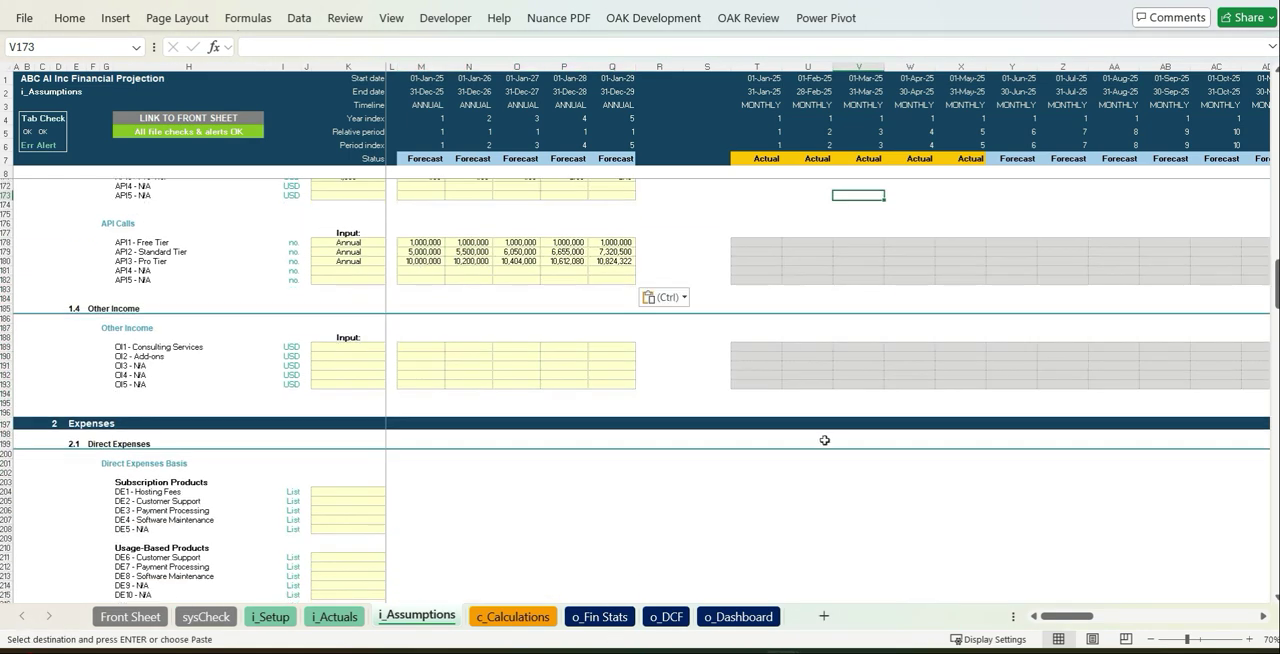
pyautogui.scroll(-1, 825, 440)
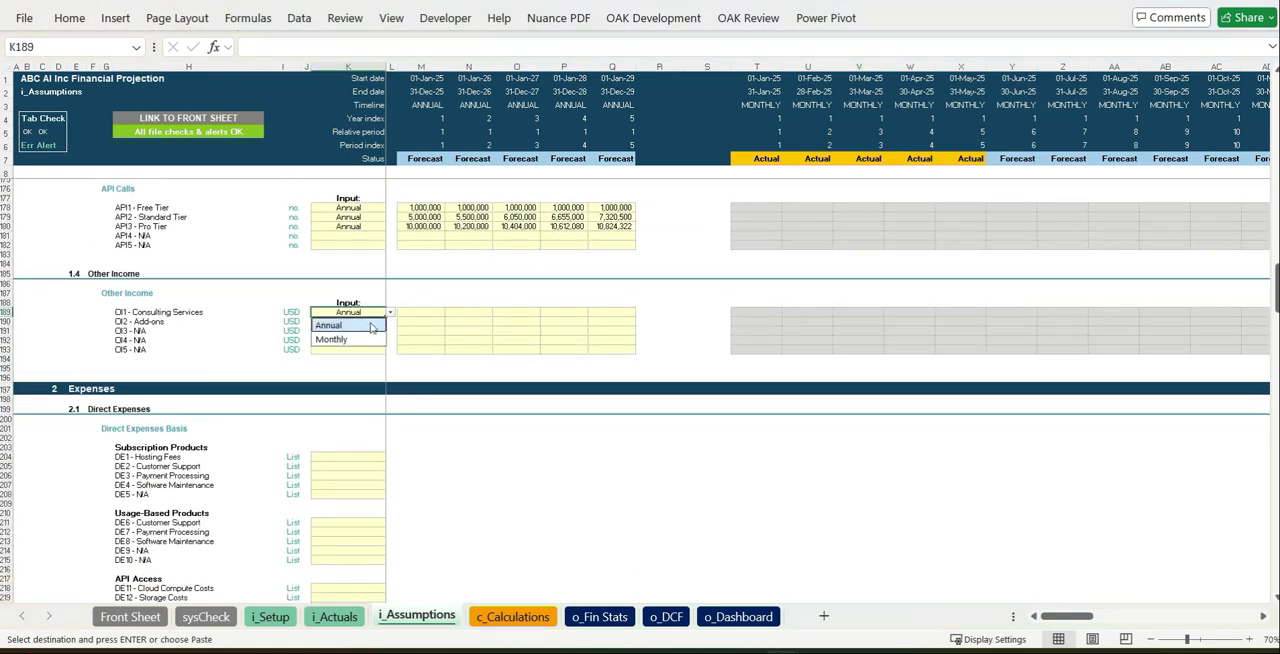
pyautogui.click(437, 314)
pyautogui.hotkey('ctrl', 'v')
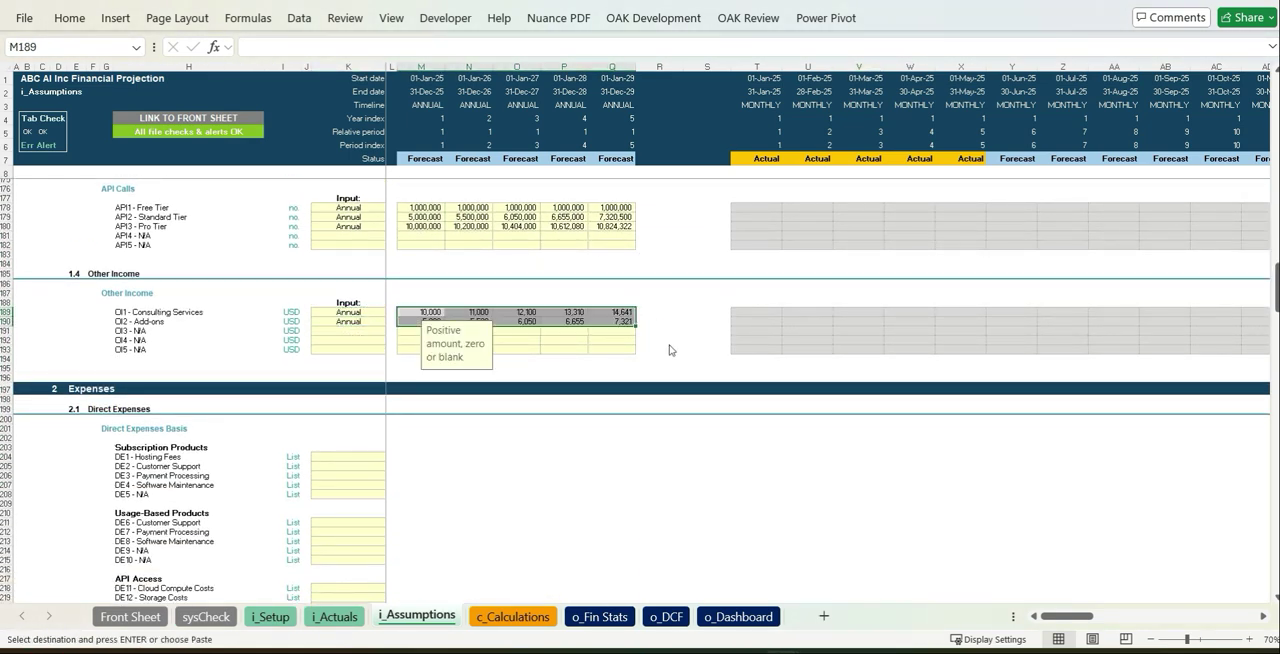
pyautogui.click(664, 340)
pyautogui.click(654, 465)
pyautogui.click(653, 465)
# - Set the subscription expense basis: DE1 Per Active User, DE2 Per Annum, DE3 Per New/Renewed User and DE4 Per Active User
pyautogui.scroll(-8, 647, 455)
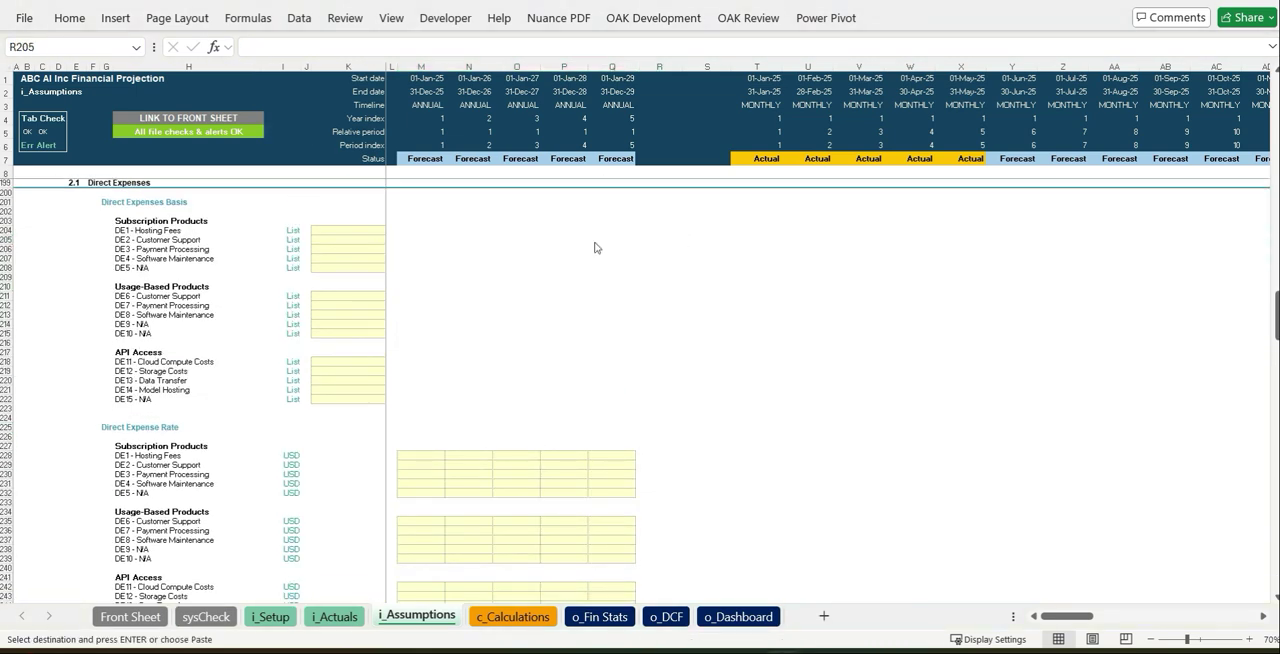
pyautogui.click(390, 231)
pyautogui.click(371, 245)
pyautogui.click(373, 240)
pyautogui.click(391, 241)
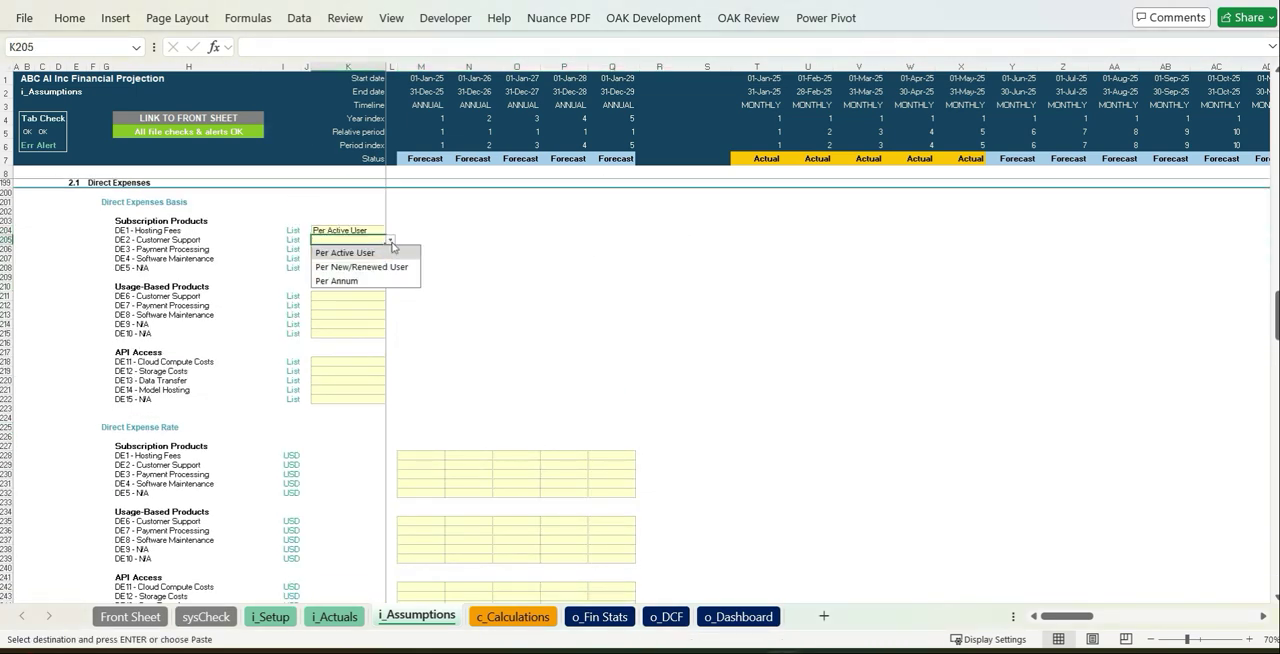
pyautogui.click(340, 281)
pyautogui.click(376, 249)
pyautogui.click(391, 249)
pyautogui.click(358, 274)
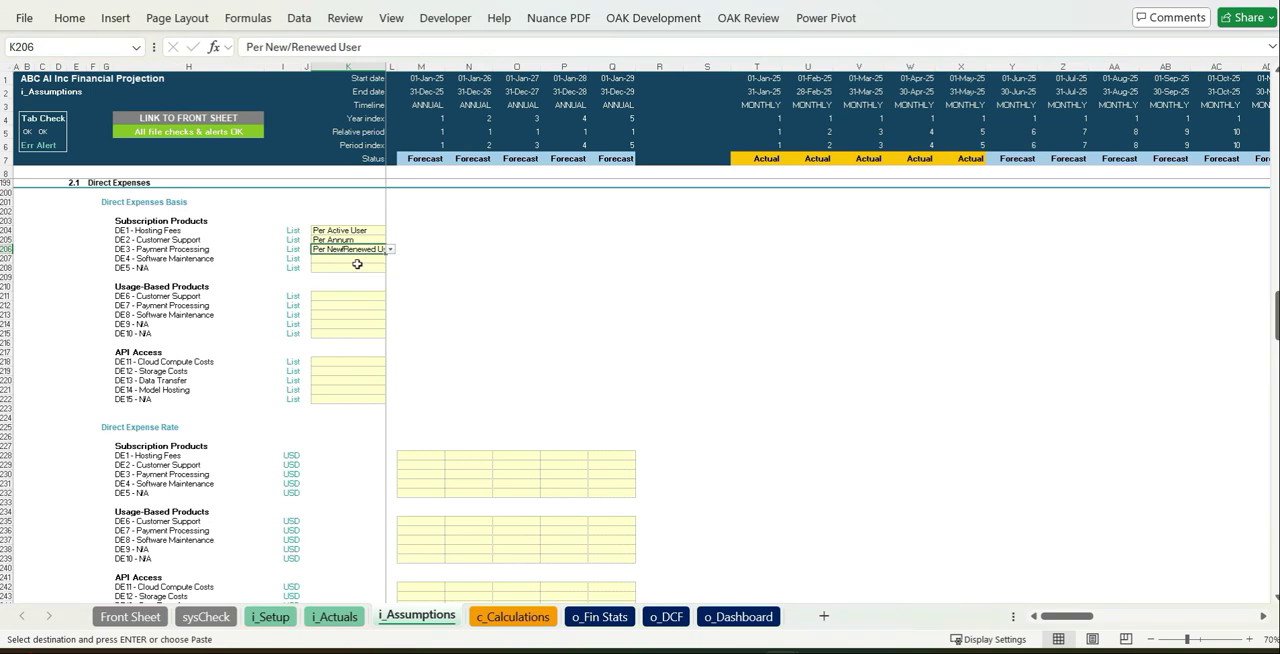
pyautogui.click(389, 259)
# - Set the usage-based expense basis: DE6 Customer Support Per Annum, DE7 Payment Processing and DE8 Software Maintenance Per Active User
pyautogui.click(345, 296)
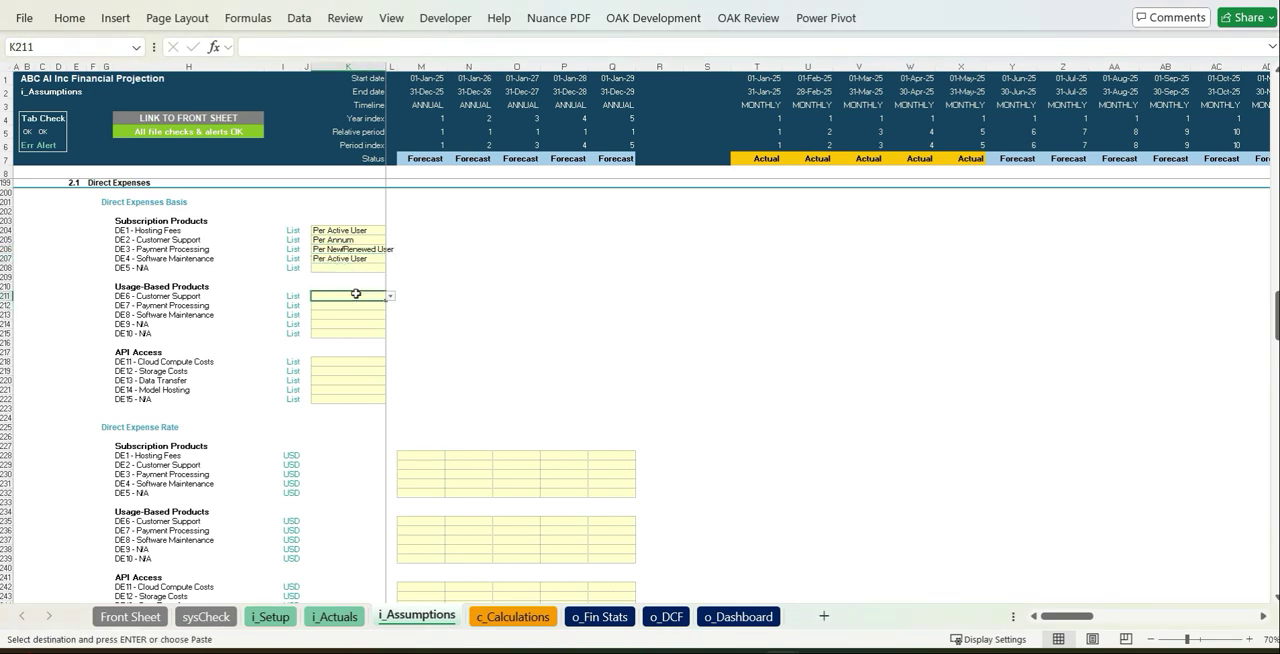
pyautogui.click(391, 297)
pyautogui.click(337, 336)
pyautogui.click(366, 313)
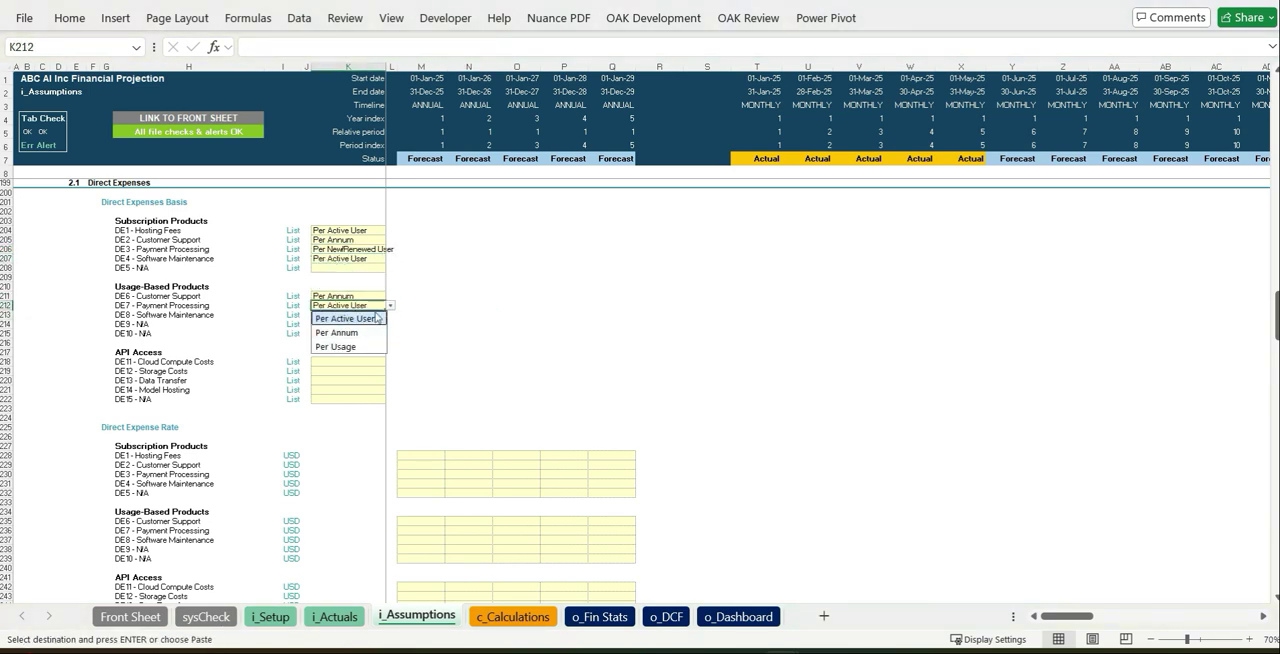
pyautogui.click(377, 318)
pyautogui.click(380, 315)
pyautogui.click(390, 316)
pyautogui.click(371, 329)
# - Set the API Access direct expense basis to Per API Call for DE11 to DE14
pyautogui.click(366, 362)
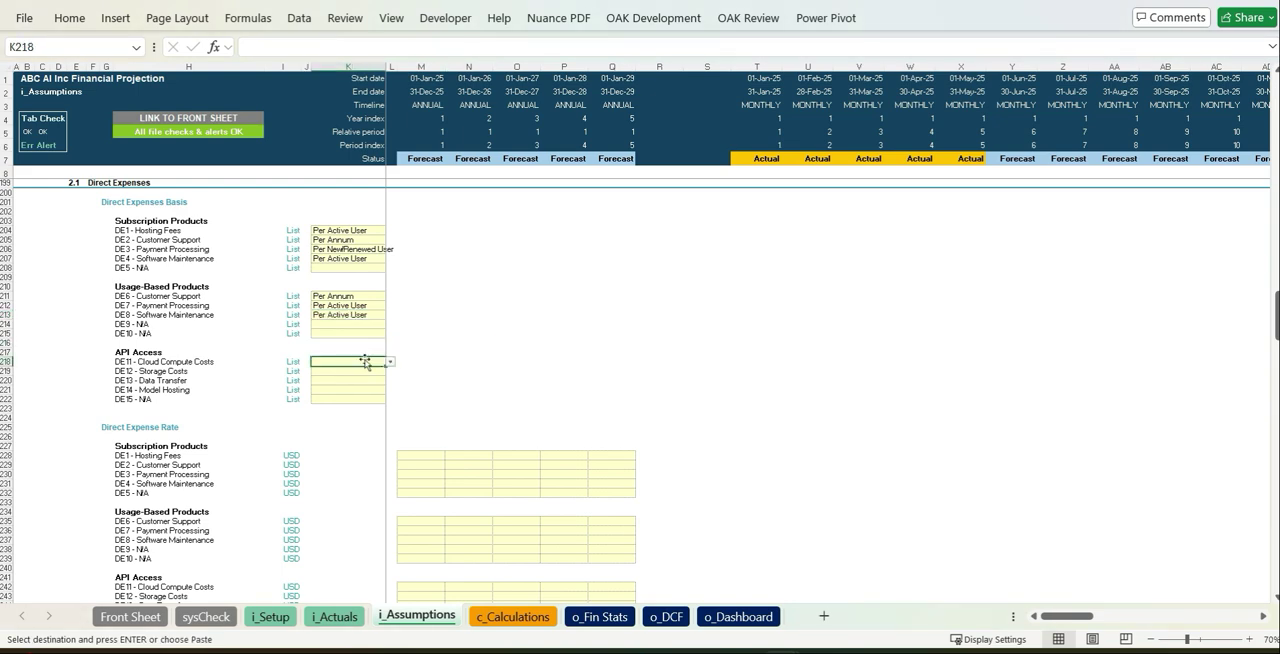
pyautogui.click(390, 362)
pyautogui.click(364, 403)
pyautogui.hotkey('ctrl', 'c')
pyautogui.click(357, 372)
pyautogui.moveTo(353, 387); pyautogui.dragTo(353, 397)
pyautogui.hotkey('ctrl', 'v')
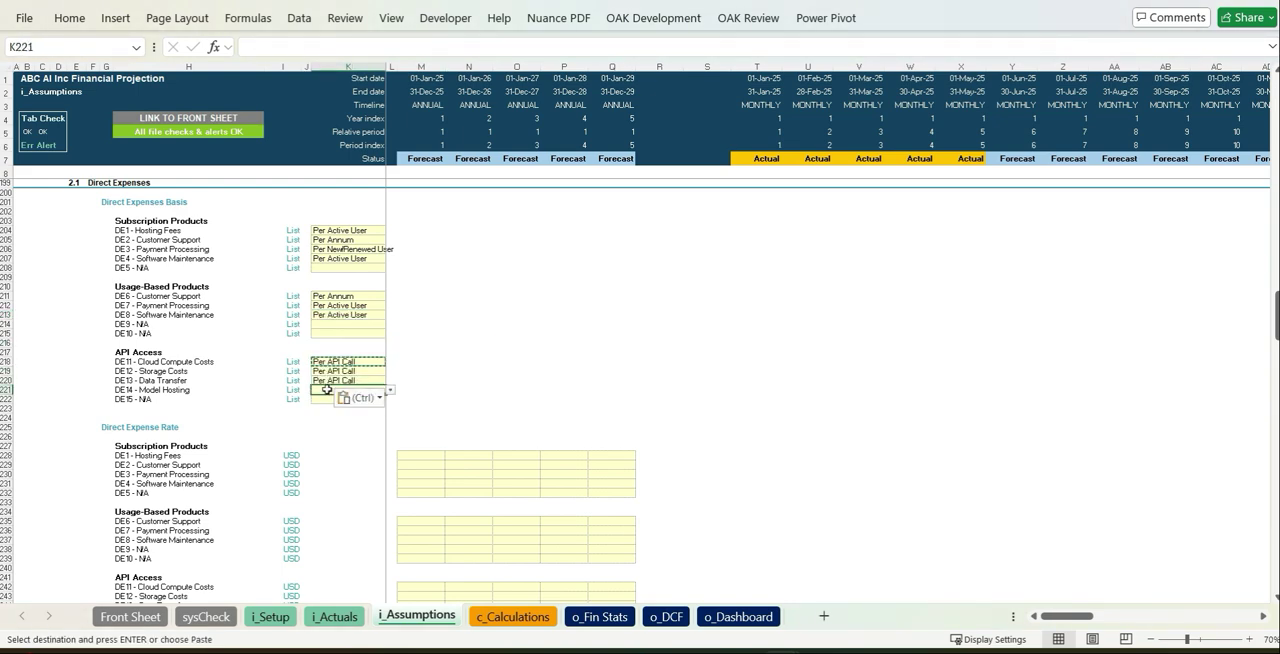
pyautogui.click(610, 389)
# - Paste as values the yearly direct expense rates from DE1 down, with 2025 API Access rates of -0.40, -0.10, -0.05 and -0.03
pyautogui.scroll(-6, 605, 371)
pyautogui.hotkey('ctrl', 'c')
pyautogui.click(423, 282)
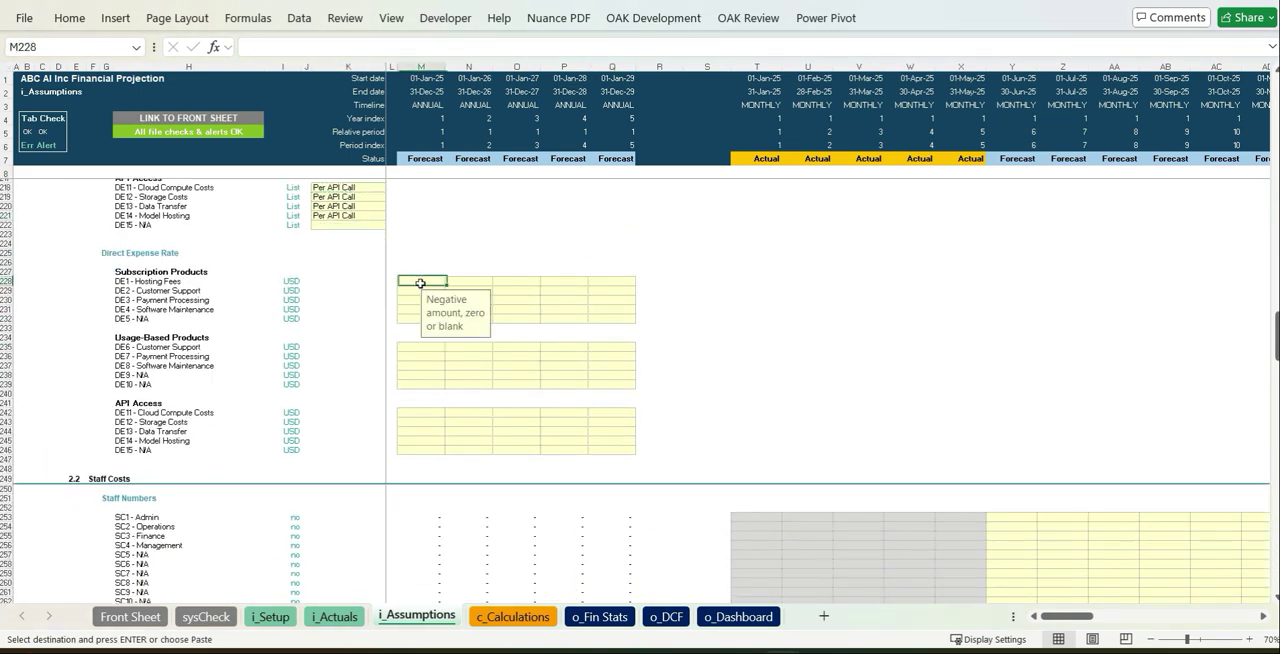
pyautogui.hotkey('ctrl', 'v')
pyautogui.click(665, 460)
pyautogui.click(652, 381)
pyautogui.click(812, 393)
# - Enter staff numbers of 2 Admin, 3 Operations, 2 Finance and 1 Management for June 2025 and copy them across all forecast months
pyautogui.scroll(-1, 826, 374)
pyautogui.scroll(-5, 826, 374)
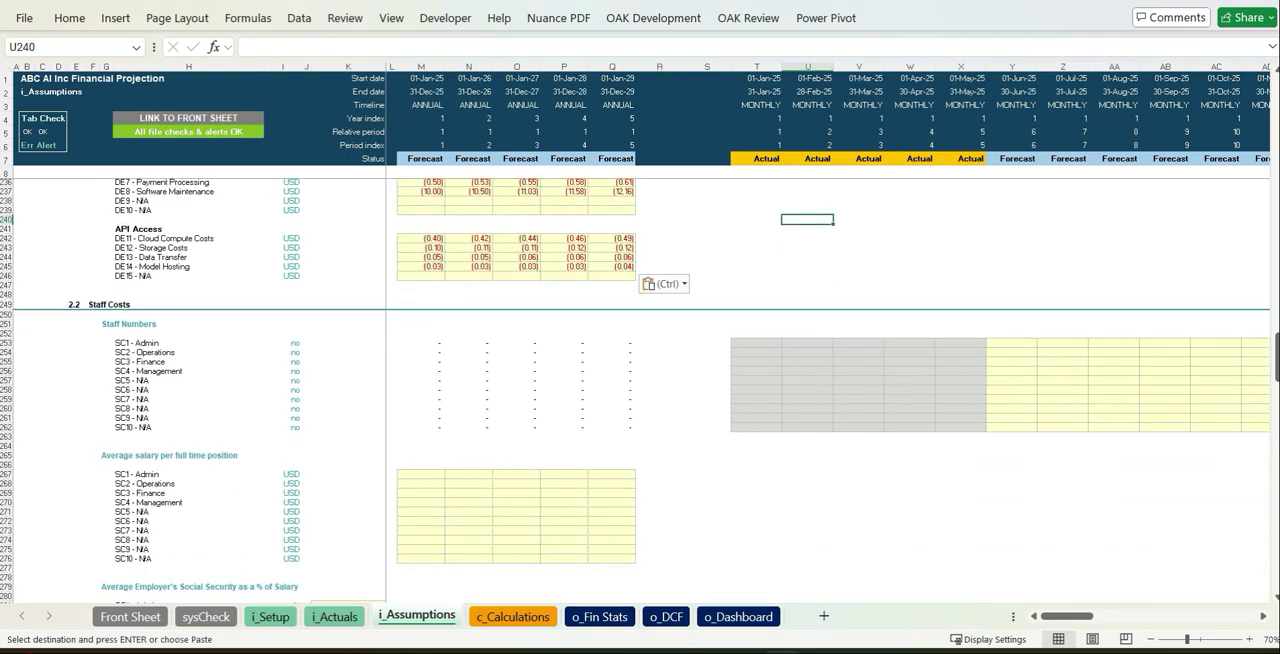
pyautogui.click(1012, 343)
pyautogui.write('2')
pyautogui.press('Down')
pyautogui.write('3')
pyautogui.press('Down')
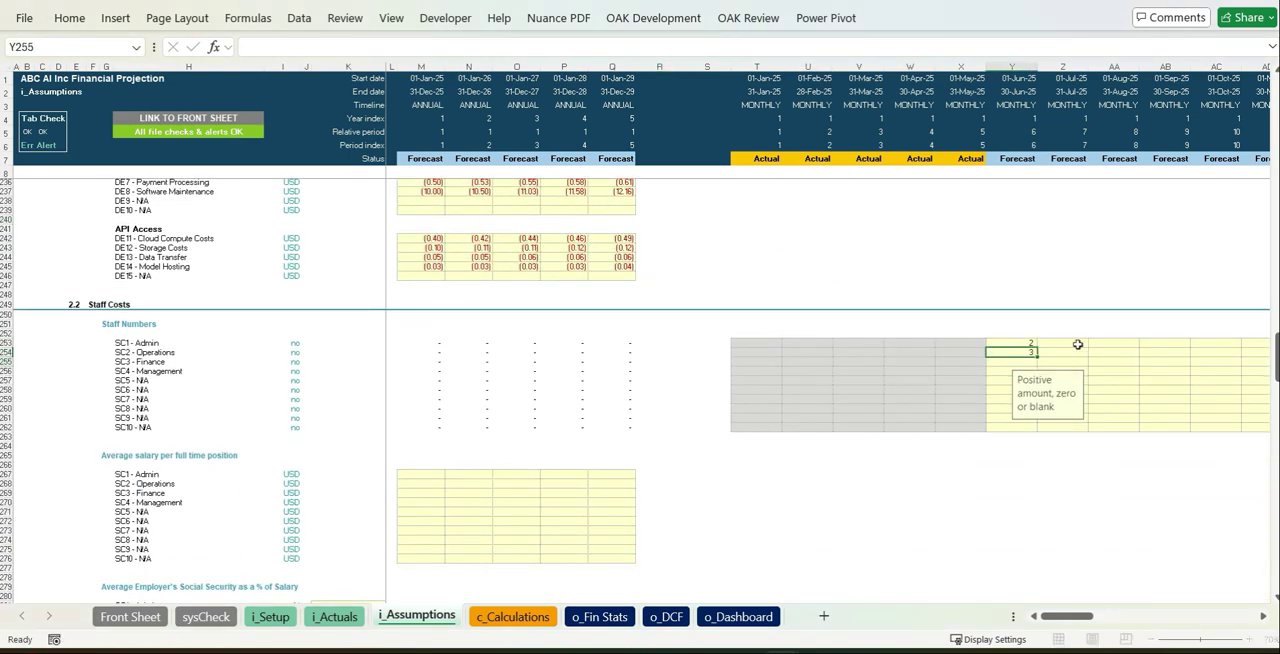
pyautogui.write('2')
pyautogui.press('Down')
pyautogui.write('1')
pyautogui.hotkey('ctrl', 'shift', 'Right')
pyautogui.hotkey('ctrl', 'v')
pyautogui.hotkey('ctrl', 'Left')
pyautogui.hotkey('ctrl', 'Left')
pyautogui.hotkey('ctrl', 'Left')
pyautogui.hotkey('ctrl', 'Left')
pyautogui.hotkey('ctrl', 'Left')
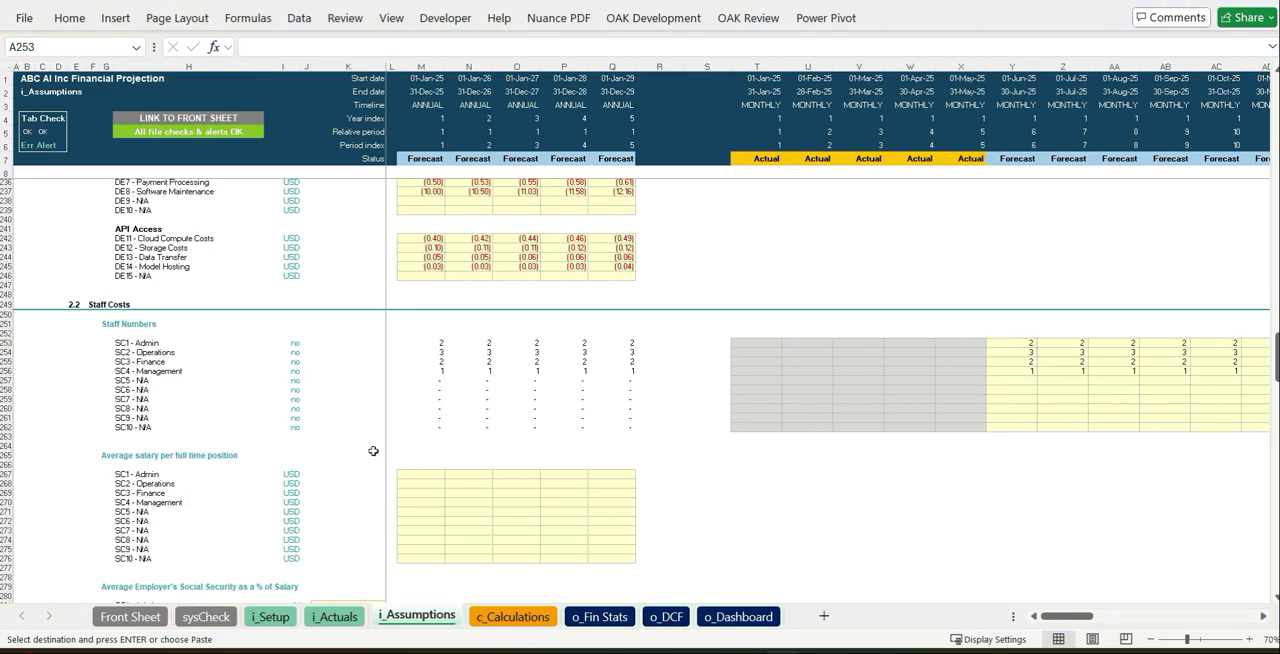
# - Paste as values the yearly average salaries, starting in 2025 with -25,000 Admin, -40,000 Operations, -65,000 Finance and -100,000 Management
pyautogui.click(421, 475)
pyautogui.hotkey('ctrl', 'v')
pyautogui.click(650, 549)
pyautogui.click(655, 471)
pyautogui.click(757, 512)
# - Set the employer's social security to 5% of salary for Admin, Operations, Finance and Management
pyautogui.scroll(-7, 757, 512)
pyautogui.click(357, 398)
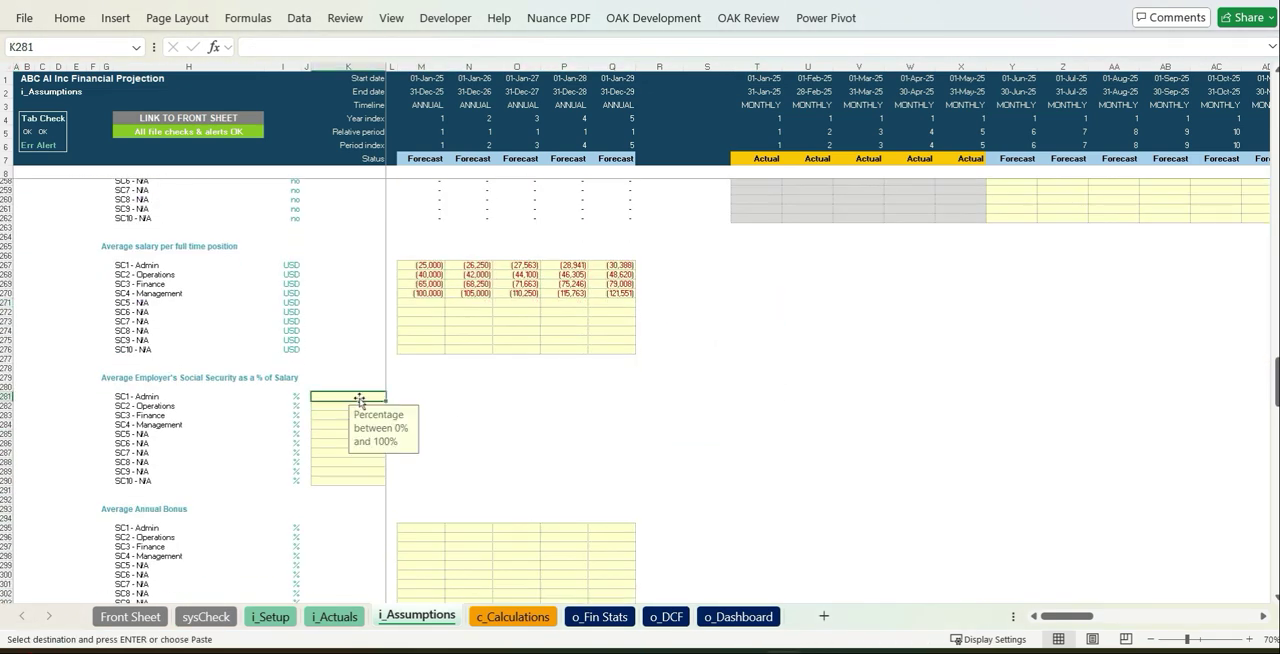
pyautogui.write('5')
pyautogui.hotkey('ctrl', 'Return')
pyautogui.hotkey('ctrl', 'c')
pyautogui.hotkey('shift', 'Down')
pyautogui.hotkey('shift', 'Down')
pyautogui.hotkey('shift', 'Down')
pyautogui.hotkey('ctrl', 'v')
pyautogui.click(700, 490)
# - Enter 2025 average annual bonuses of 5% for Operations and 10% for Management
pyautogui.scroll(-4, 688, 472)
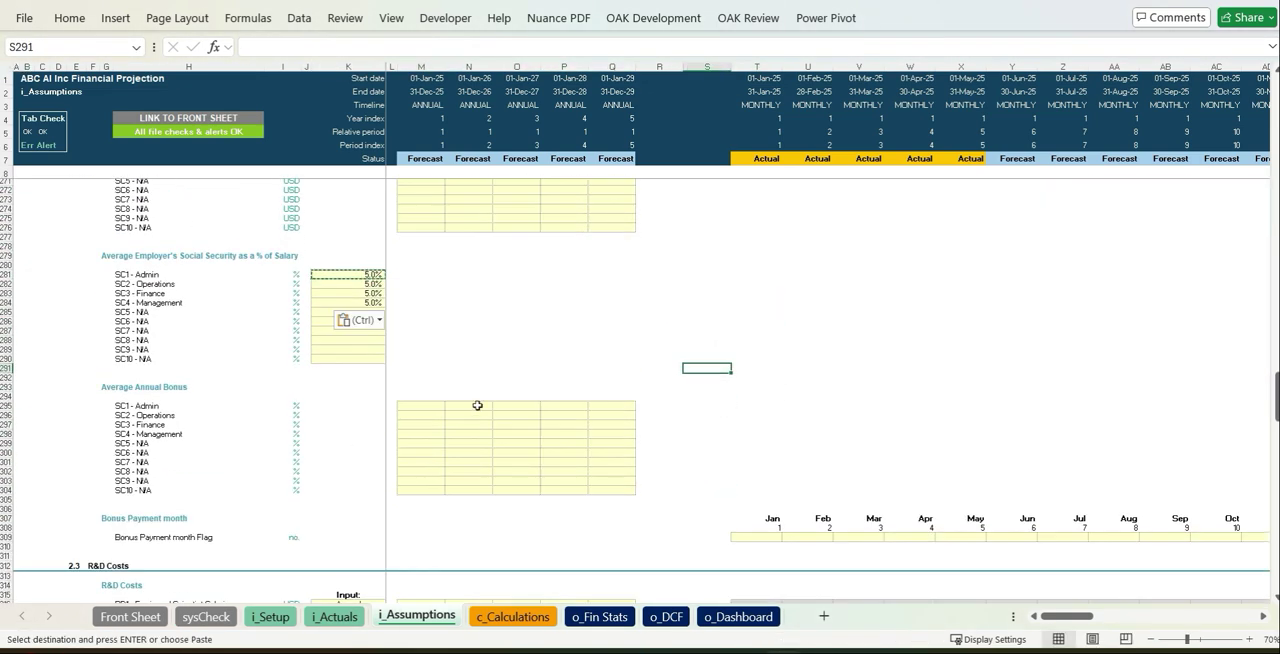
pyautogui.click(443, 418)
pyautogui.write('5')
pyautogui.press('Return')
pyautogui.write('10')
pyautogui.press('Return')
pyautogui.write('15')
pyautogui.press('Up')
pyautogui.press('Up')
pyautogui.hotkey('shift', 'Down')
pyautogui.hotkey('shift', 'Down')
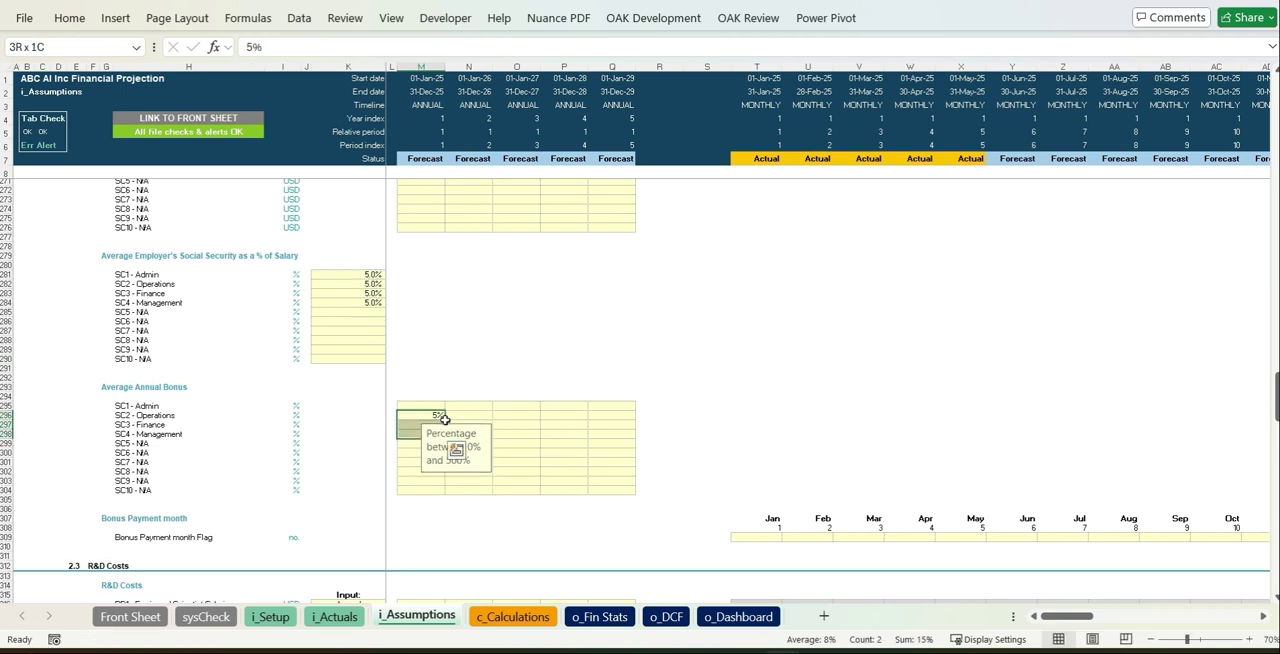
# - Copy the 2025 bonus percentages across 2026 to 2029 and set the bonus payment month flag to 1 for April
pyautogui.hotkey('ctrl', 'c')
pyautogui.press('Right')
pyautogui.hotkey('shift', 'Right')
pyautogui.hotkey('shift', 'Right')
pyautogui.hotkey('shift', 'Right')
pyautogui.hotkey('ctrl', 'v')
pyautogui.click(926, 530)
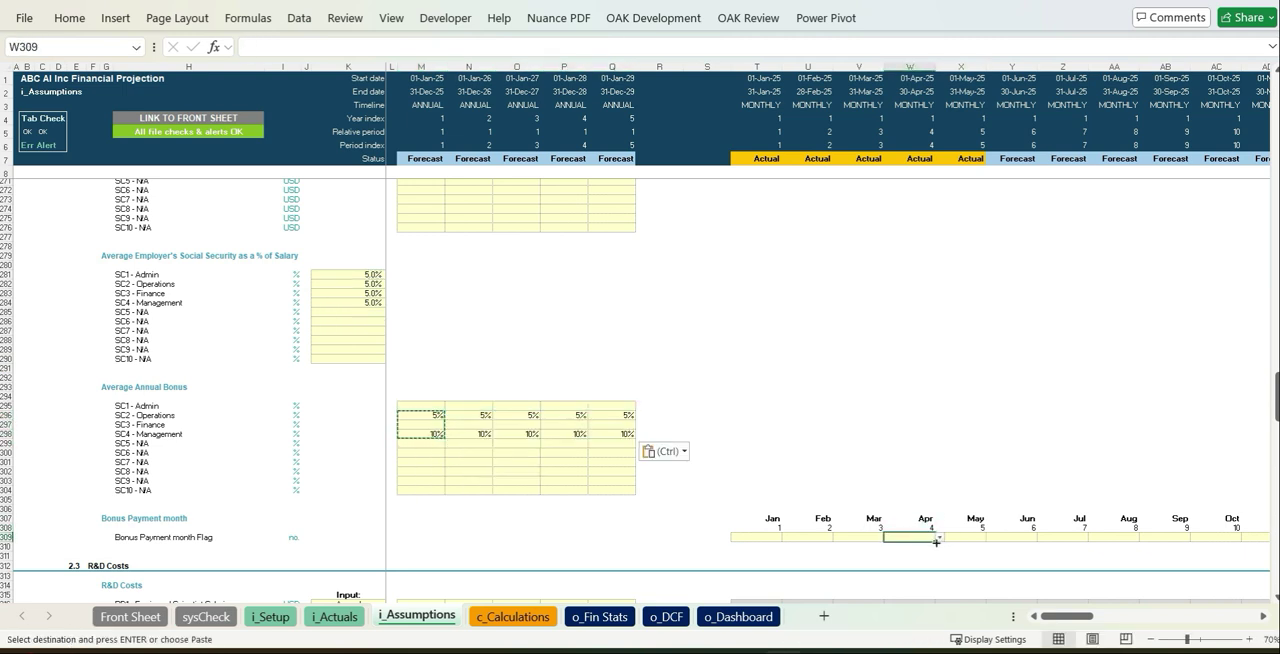
pyautogui.click(914, 567)
# - Paste as values the yearly R&D costs for RD1 to RD6, starting in 2025 with -100,000, -50,000, -25,000, -35,000, -40,000 and -30,000
pyautogui.scroll(-10, 800, 500)
pyautogui.click(707, 452)
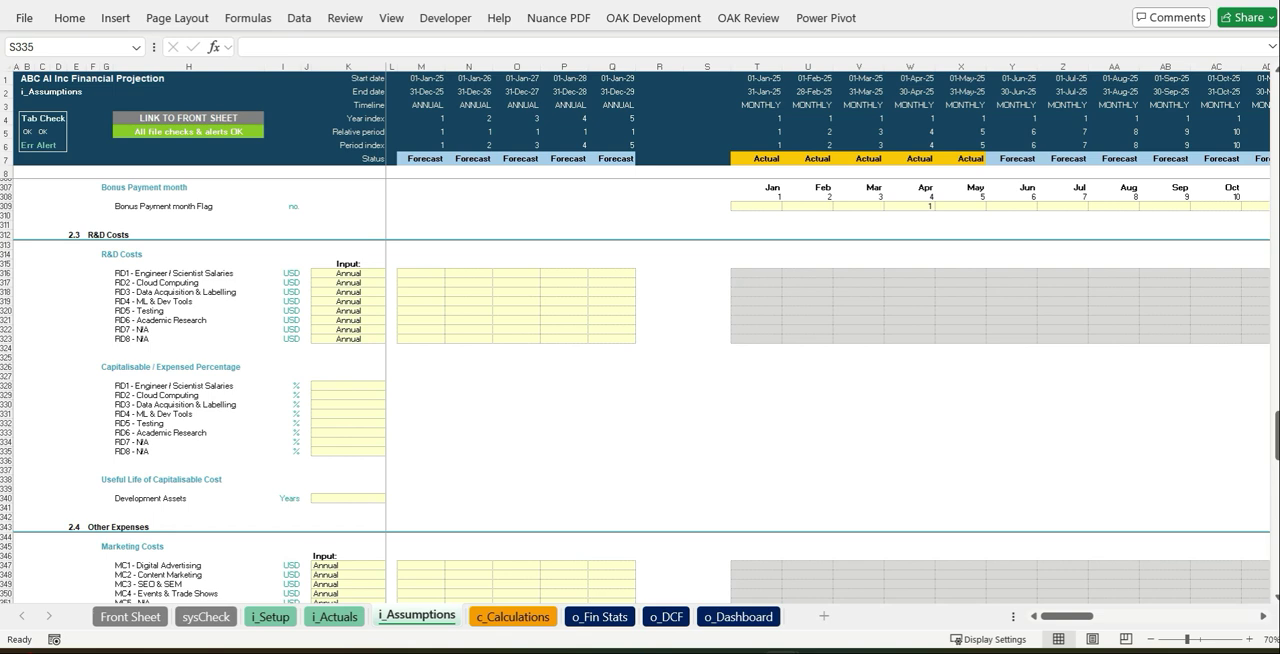
pyautogui.click(423, 273)
pyautogui.hotkey('ctrl', 'v')
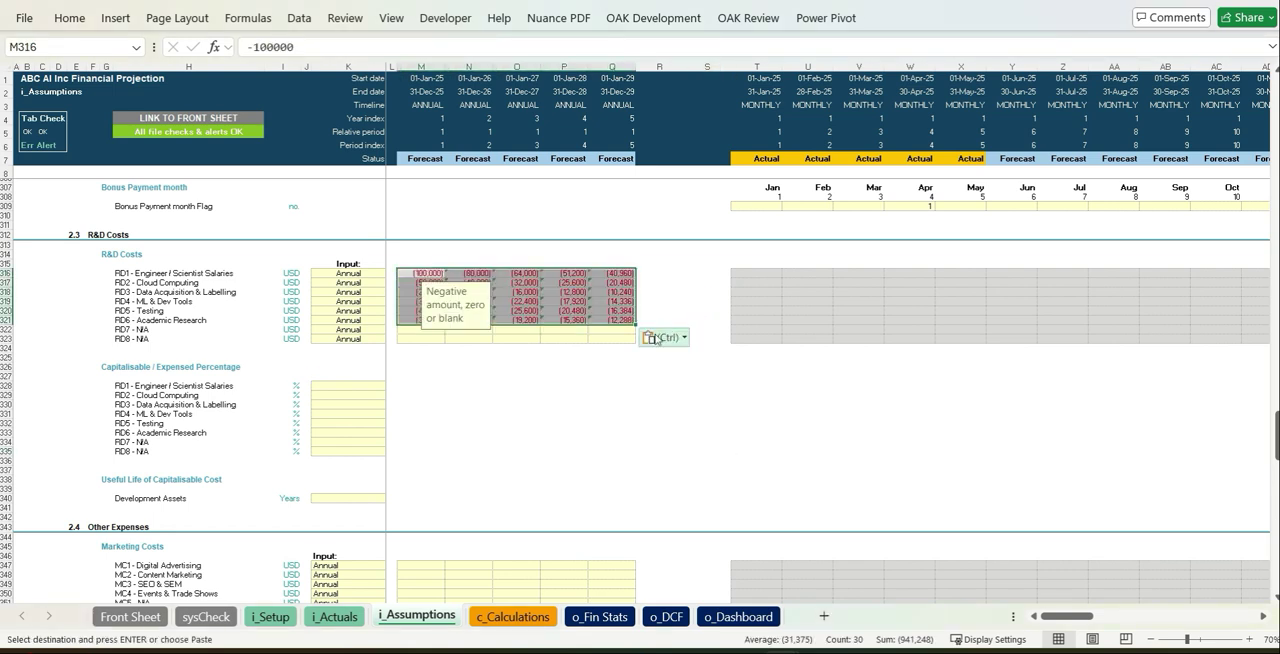
# - Set the capitalisable percentages for RD1 to RD6 to 80%, 0%, 100%, 100%, 0% and 0%
pyautogui.click(350, 386)
pyautogui.write('80')
pyautogui.press('Return')
pyautogui.write('0 100 100 0 0')
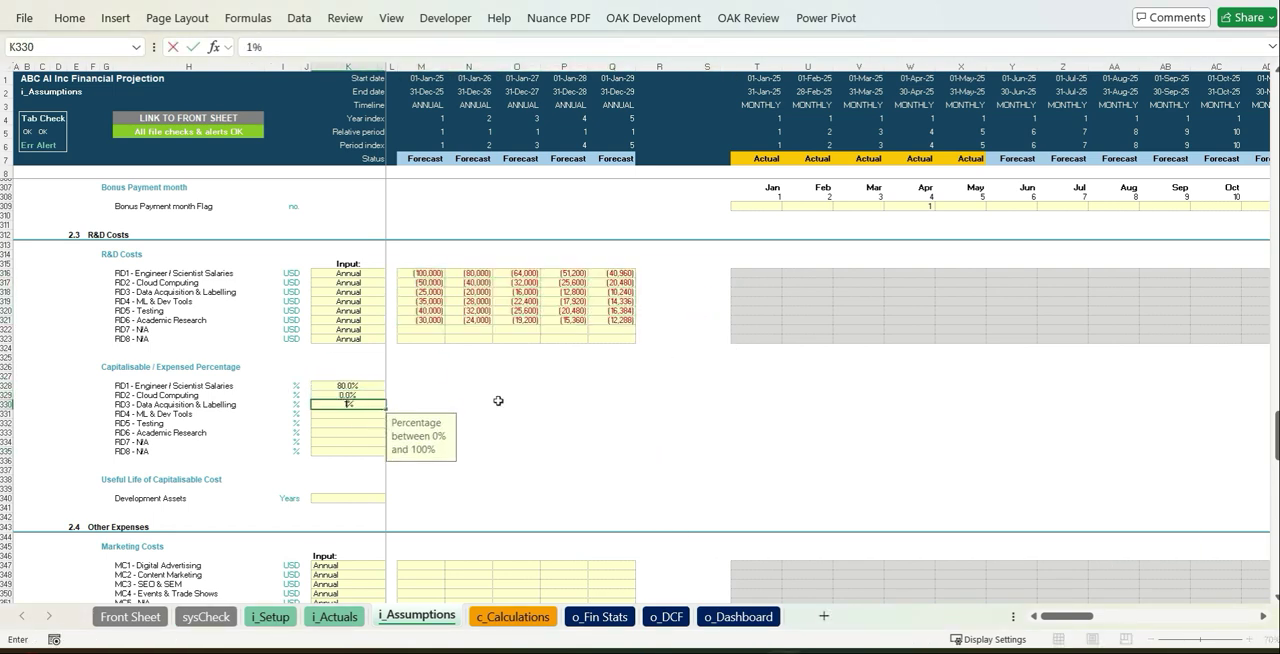
pyautogui.press('Return')
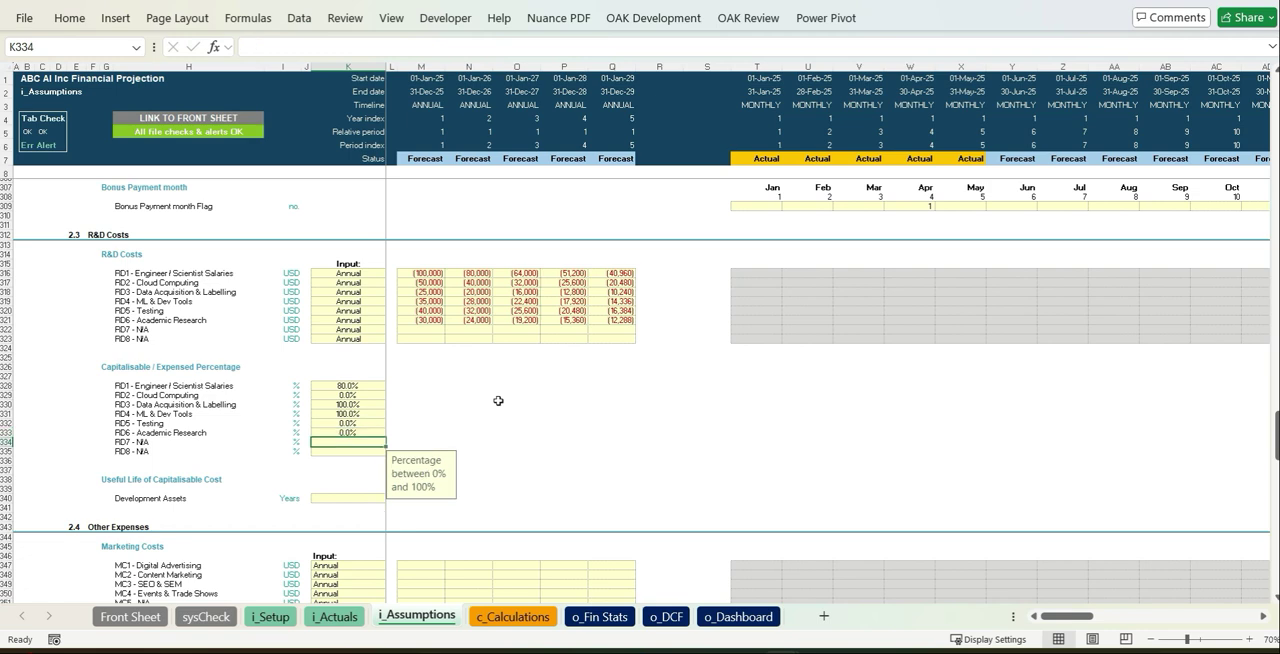
# - Set the useful life of the capitalised development assets to 5 years
pyautogui.click(340, 498)
pyautogui.write('5')
pyautogui.click(690, 433)
# - Switch the MC3 - SEO & SEM input frequency to Monthly and back to Annual
pyautogui.scroll(-8, 683, 434)
pyautogui.scroll(-2, 668, 437)
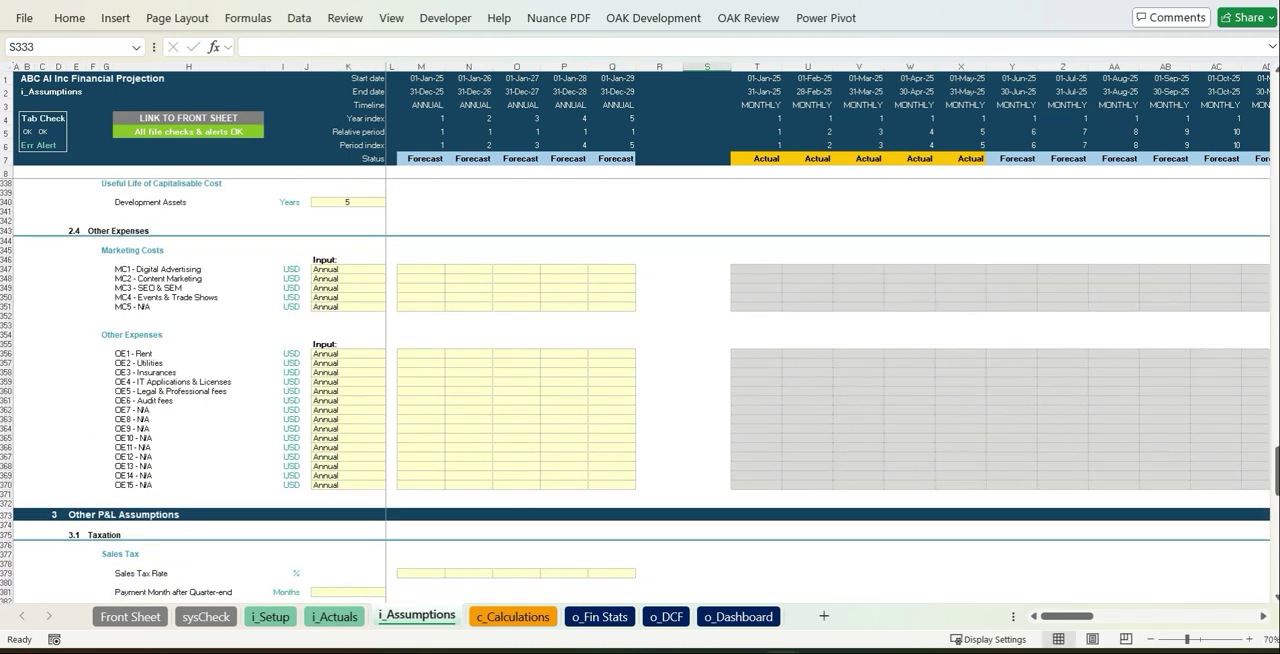
pyautogui.click(390, 288)
pyautogui.click(340, 315)
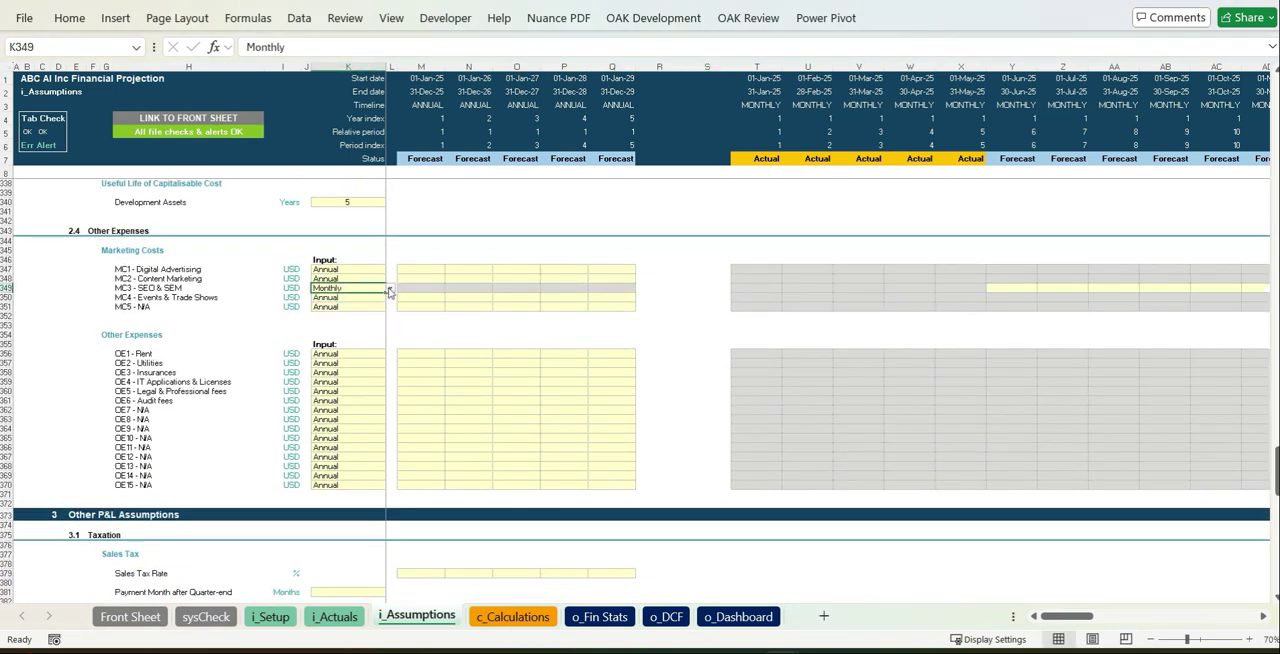
pyautogui.click(390, 290)
pyautogui.click(345, 300)
pyautogui.click(564, 316)
# - Paste as values the yearly marketing costs and other expenses, starting in 2025 with -25,000 for MC1 - Digital Advertising and -100,000 for OE1 - Rent
pyautogui.click(425, 270)
pyautogui.hotkey('ctrl', 'v')
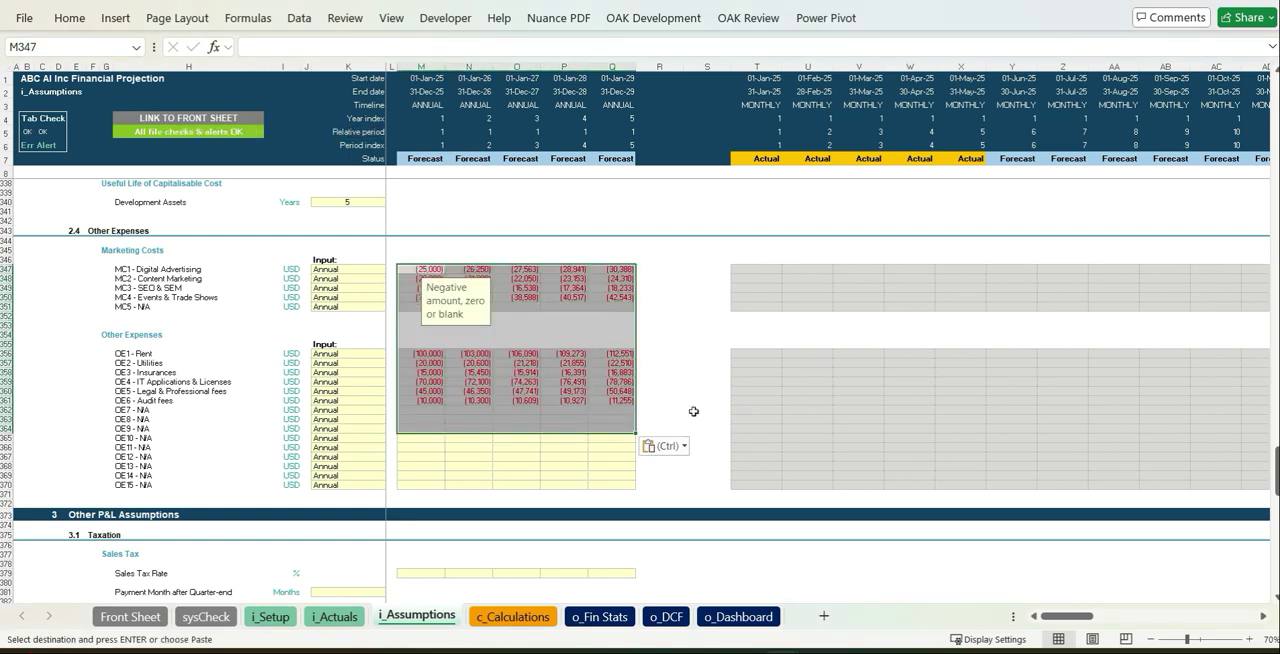
pyautogui.click(662, 446)
pyautogui.click(653, 572)
pyautogui.click(707, 400)
# - Set the sales tax rate to 15% for all five years and its payment month after quarter-end to 2
pyautogui.scroll(-7, 690, 400)
pyautogui.click(428, 364)
pyautogui.write('15%')
pyautogui.hotkey('ctrl', 'Return')
pyautogui.hotkey('ctrl', 'c')
pyautogui.hotkey('shift', 'Right')
pyautogui.hotkey('shift', 'Right')
pyautogui.hotkey('shift', 'Right')
pyautogui.hotkey('shift', 'Right')
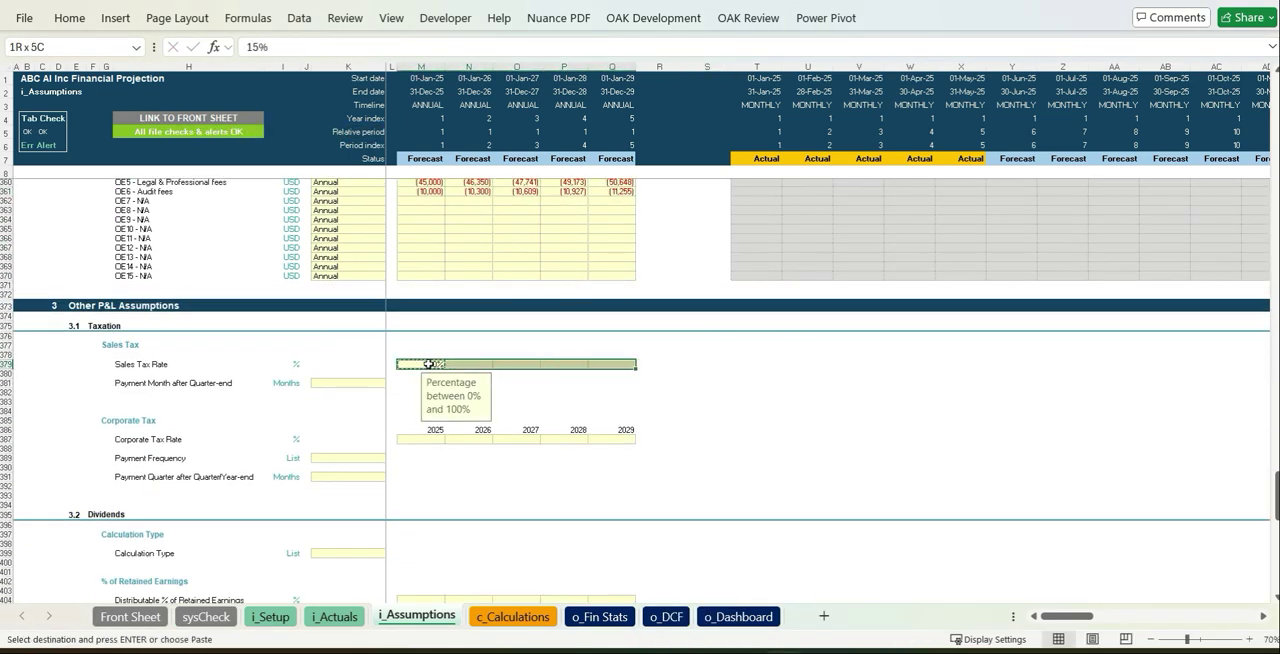
pyautogui.hotkey('ctrl', 'v')
pyautogui.click(357, 385)
pyautogui.write('2')
pyautogui.click(460, 384)
# - Set the corporate tax rate to 25% for every year from 2025 to 2029
pyautogui.click(438, 439)
pyautogui.write('25%')
pyautogui.hotkey('ctrl', 'Return')
pyautogui.hotkey('ctrl', 'c')
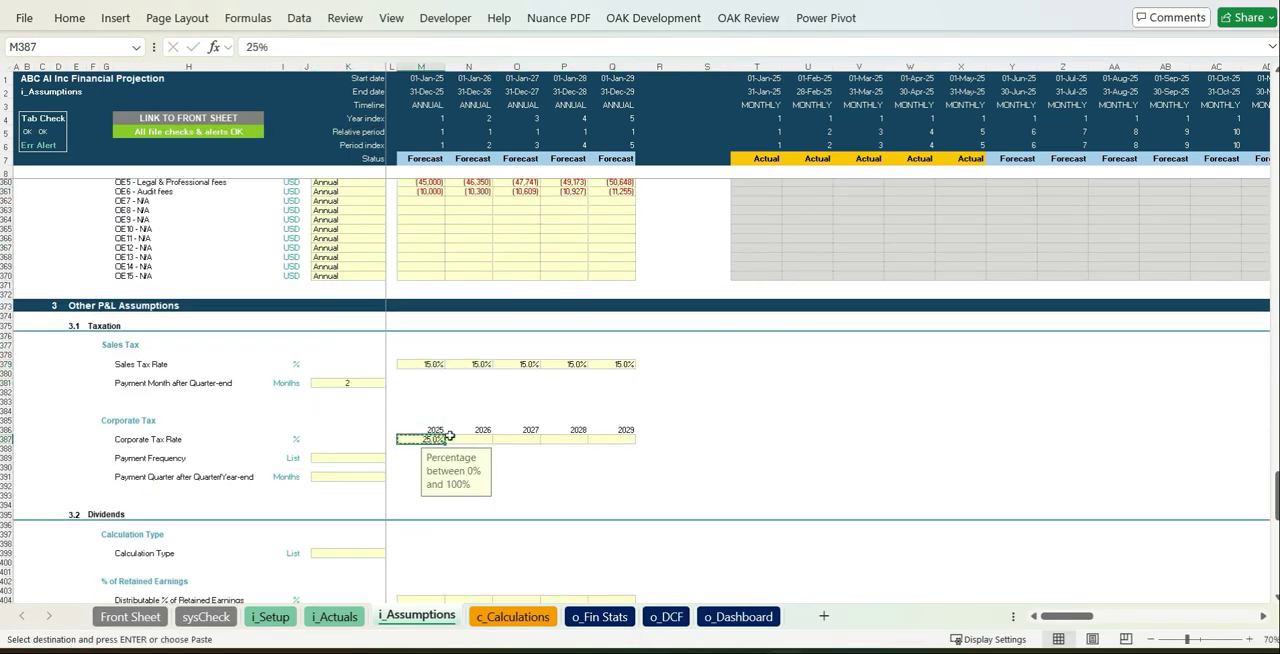
pyautogui.hotkey('shift', 'Right')
pyautogui.hotkey('shift', 'Right')
pyautogui.hotkey('shift', 'Right')
pyautogui.hotkey('shift', 'Right')
pyautogui.hotkey('ctrl', 'v')
# - Set the corporate tax payment frequency to Quarterly and the payment timing after quarter/year-end to 3 months
pyautogui.click(350, 458)
pyautogui.click(390, 458)
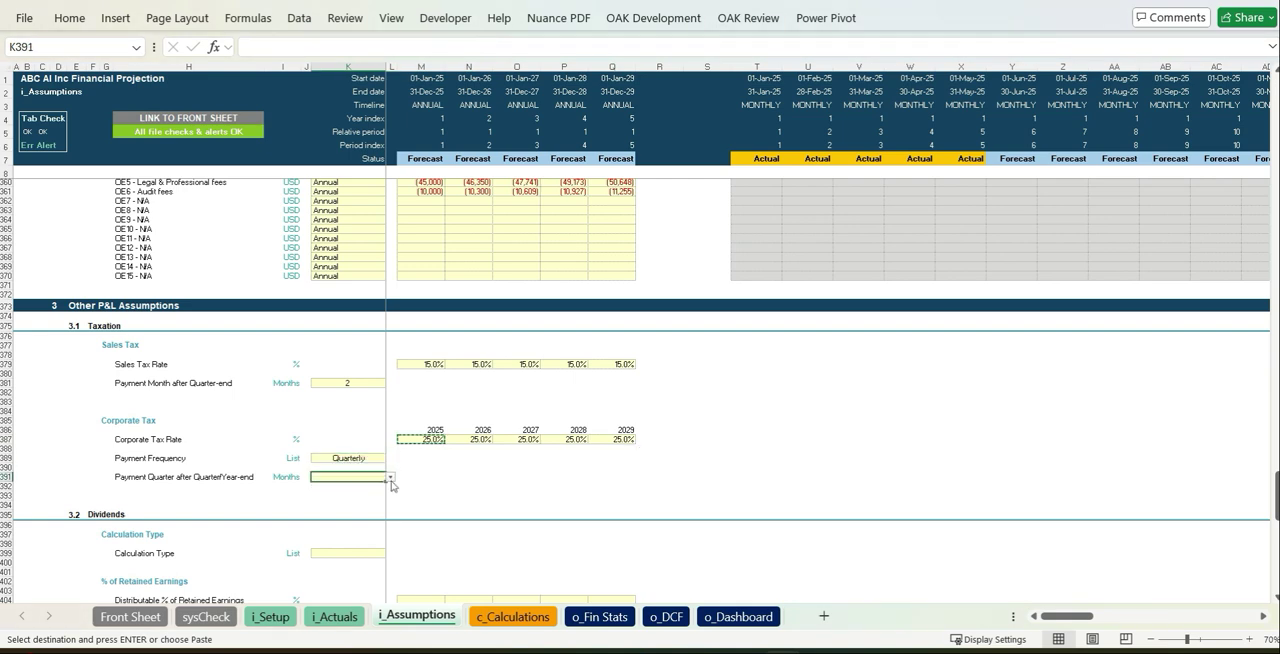
pyautogui.click(390, 477)
pyautogui.click(345, 350)
pyautogui.click(565, 477)
# - Set the dividend calculation type to Monthly Input
pyautogui.scroll(-5, 565, 477)
pyautogui.click(350, 413)
pyautogui.click(391, 413)
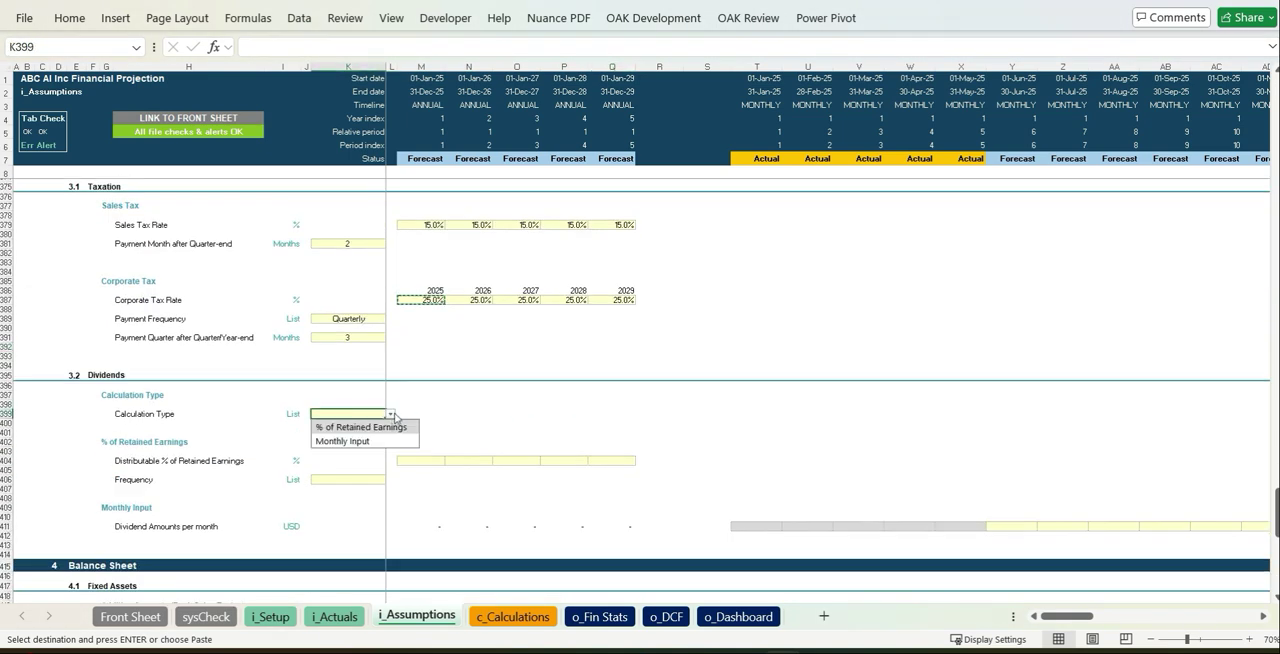
pyautogui.click(379, 441)
pyautogui.click(517, 404)
# - Enter June 2025 additions of 20,000, 3,500 and 2,000 for fixed assets FA1 to FA3, and set their useful lives to 5 years
pyautogui.scroll(-10, 517, 404)
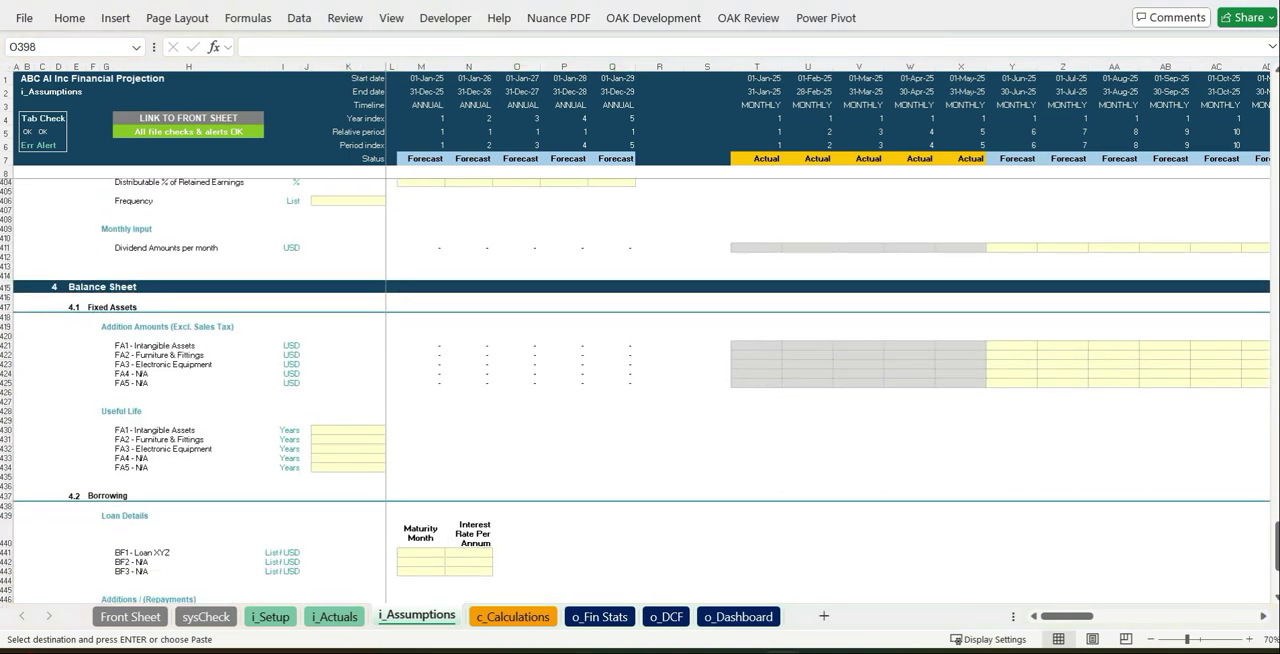
pyautogui.click(1020, 345)
pyautogui.write('20000')
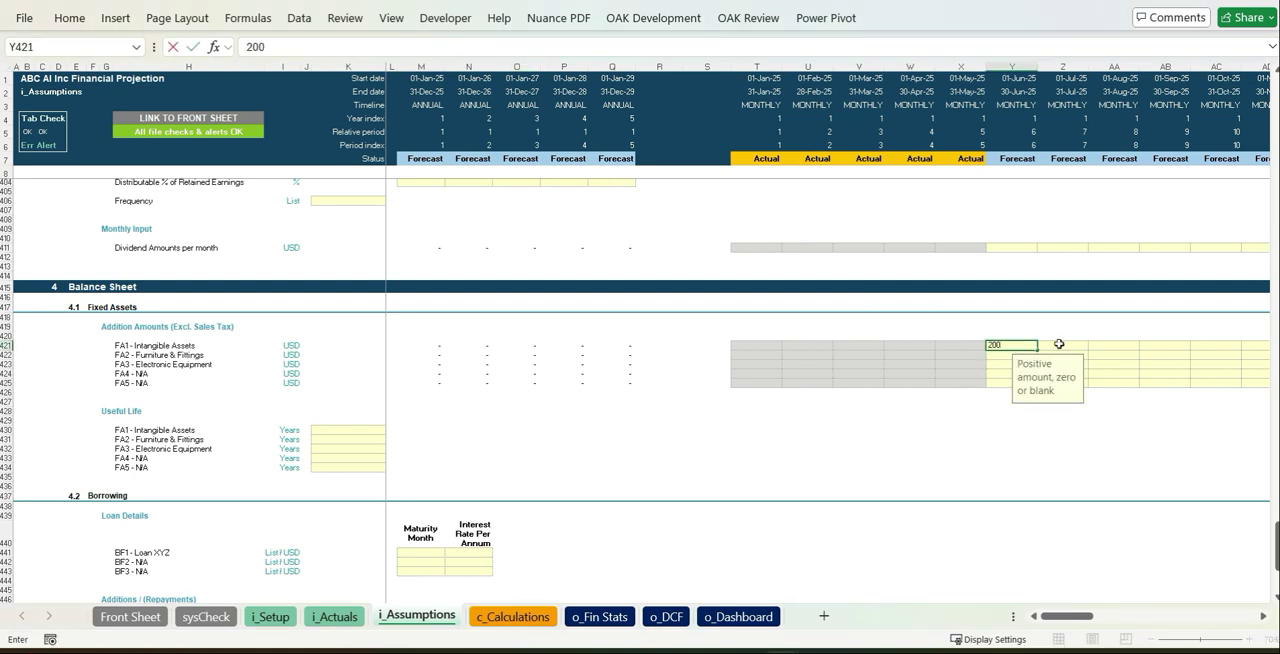
pyautogui.press('Return')
pyautogui.write('3500')
pyautogui.press('Return')
pyautogui.write('2,000')
pyautogui.click(363, 432)
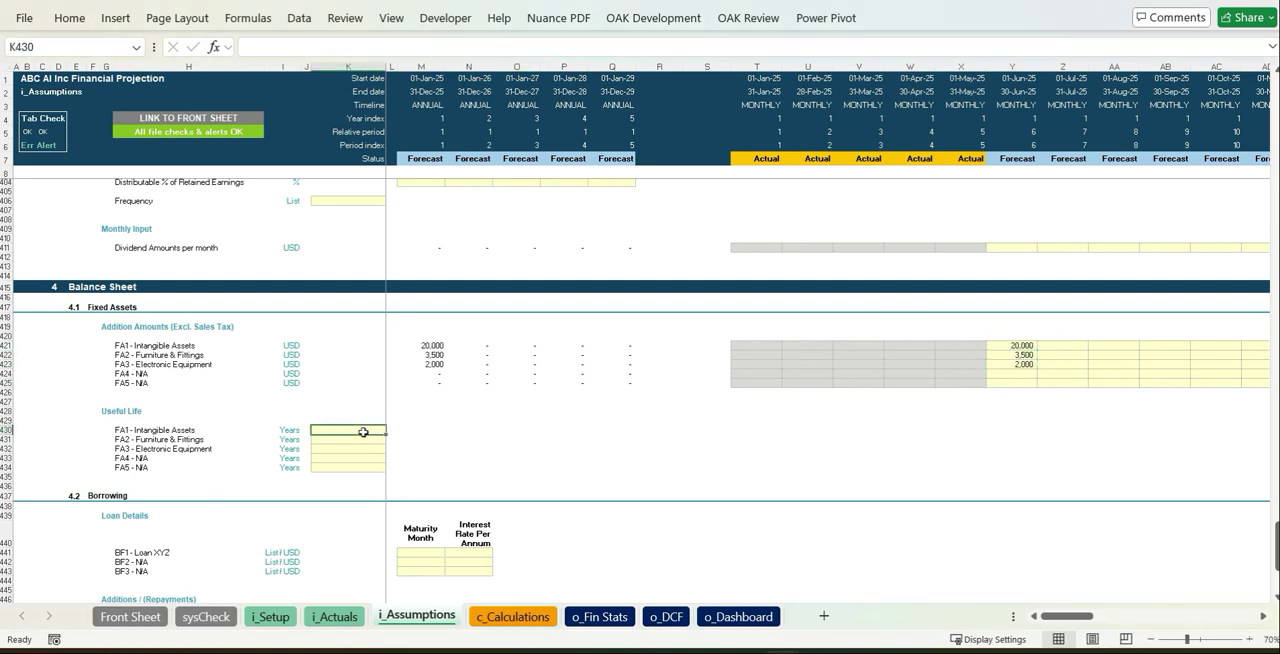
pyautogui.click(517, 449)
# - Set the maturity month of BF1 - Loan XYZ to May-34 and its annual interest rate to 5%
pyautogui.scroll(-4, 517, 449)
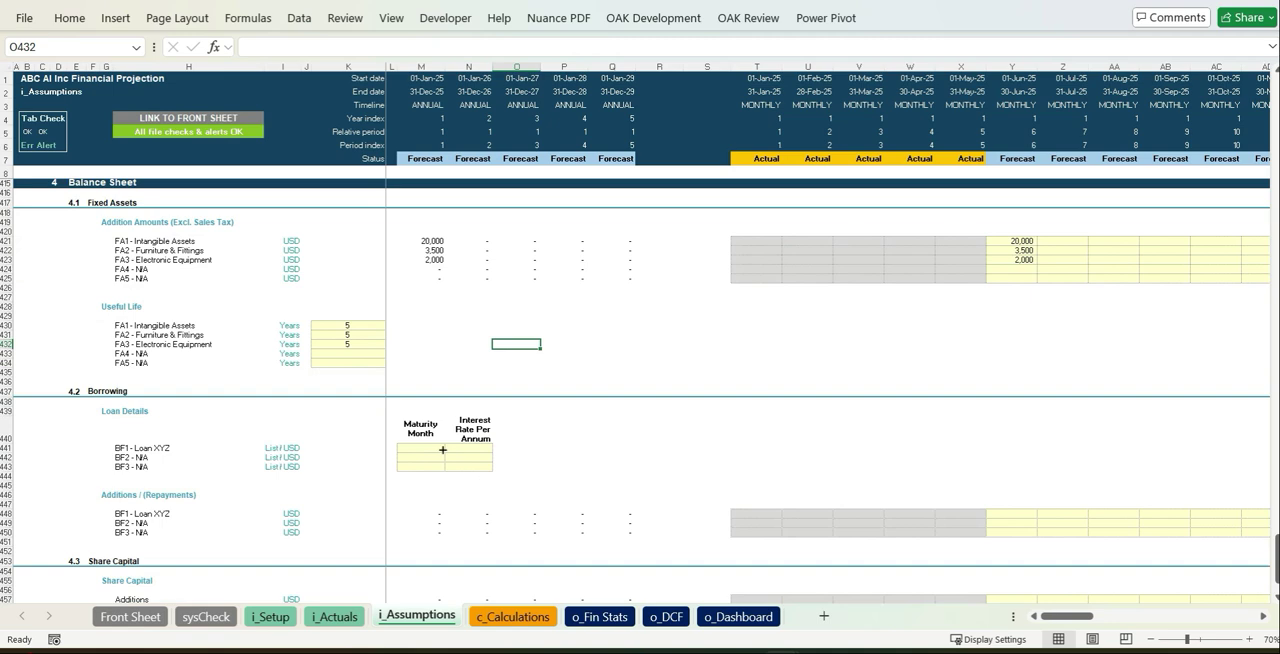
pyautogui.click(441, 449)
pyautogui.click(450, 449)
pyautogui.moveTo(463, 476); pyautogui.dragTo(463, 557)
pyautogui.click(432, 519)
pyautogui.click(480, 448)
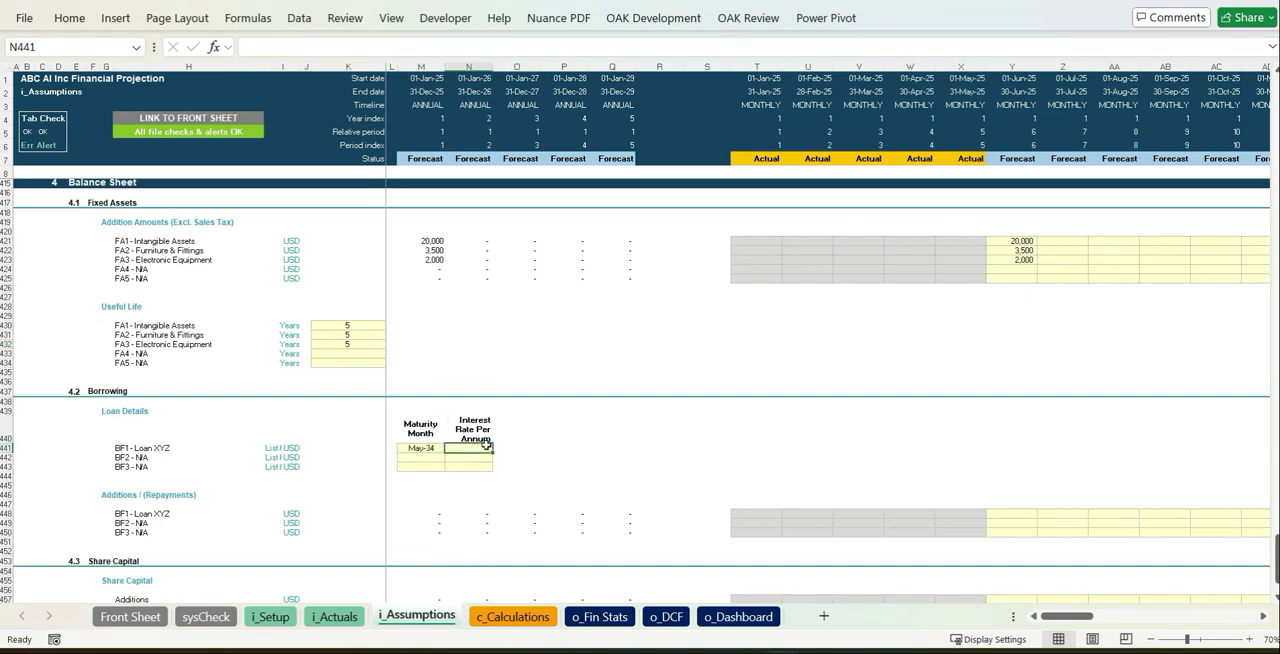
pyautogui.write('5')
pyautogui.click(1062, 476)
# - Review the subscriber, revenue and API access calculations on the c_Calculations sheet across the monthly timeline
pyautogui.scroll(-3, 951, 448)
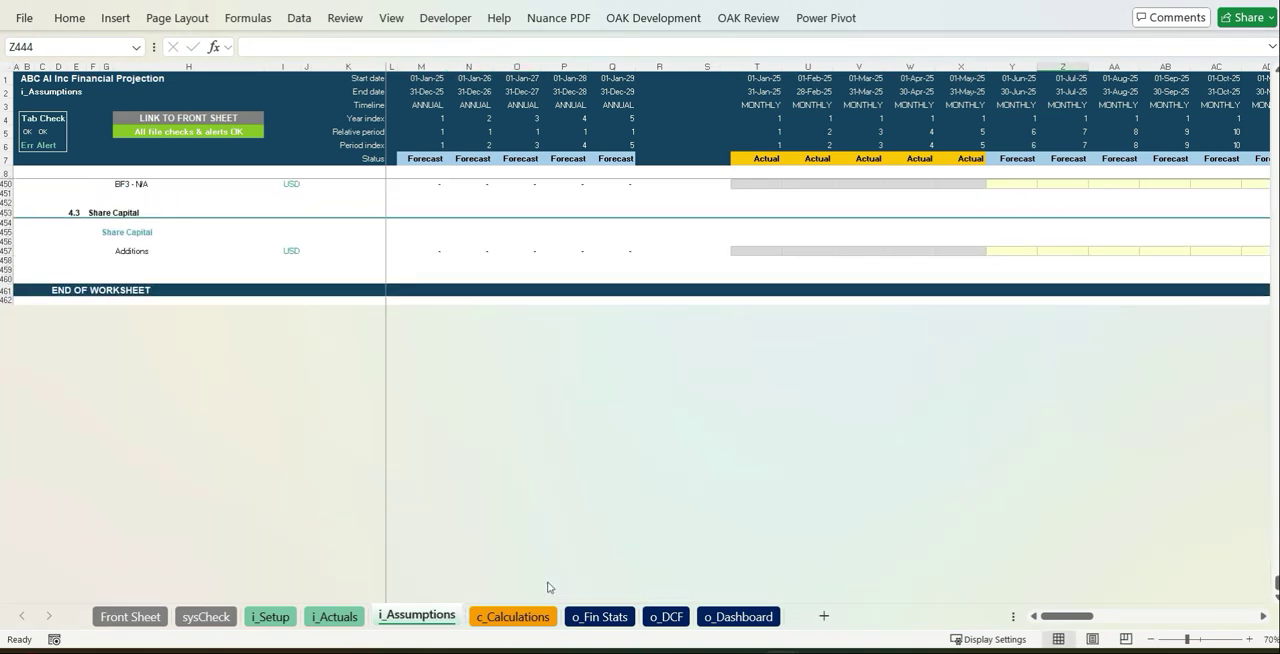
pyautogui.click(513, 616)
pyautogui.scroll(-20, 748, 514)
pyautogui.scroll(-20, 783, 522)
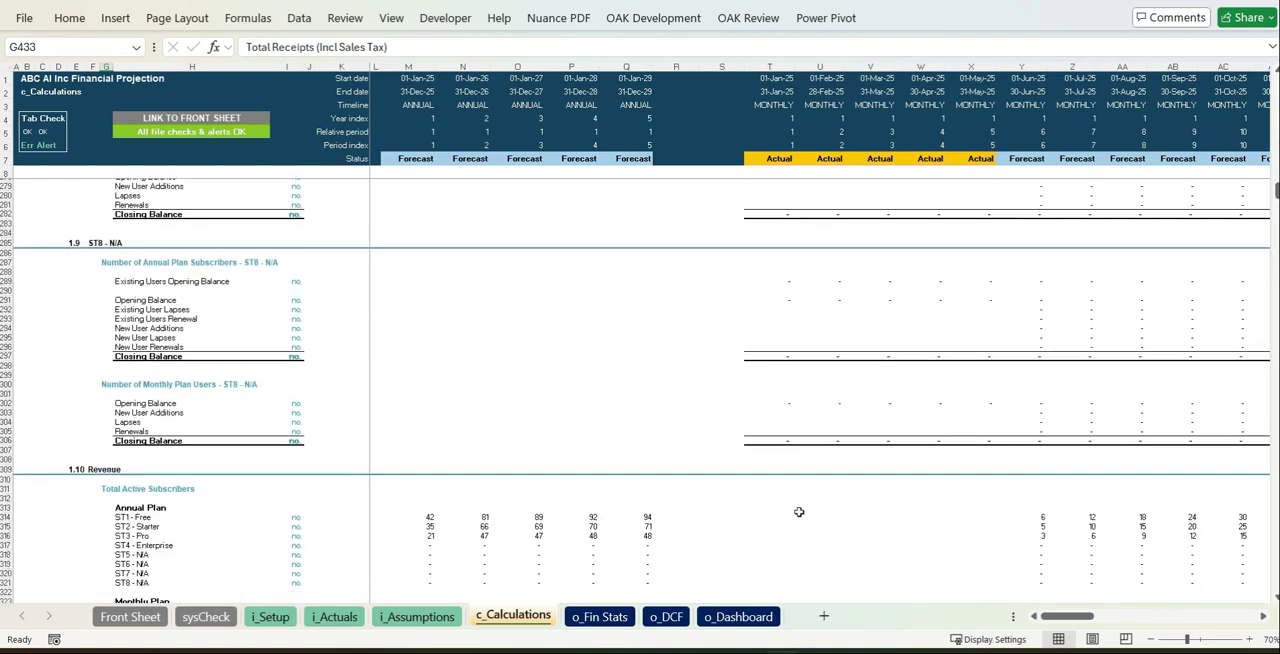
pyautogui.scroll(-17, 813, 510)
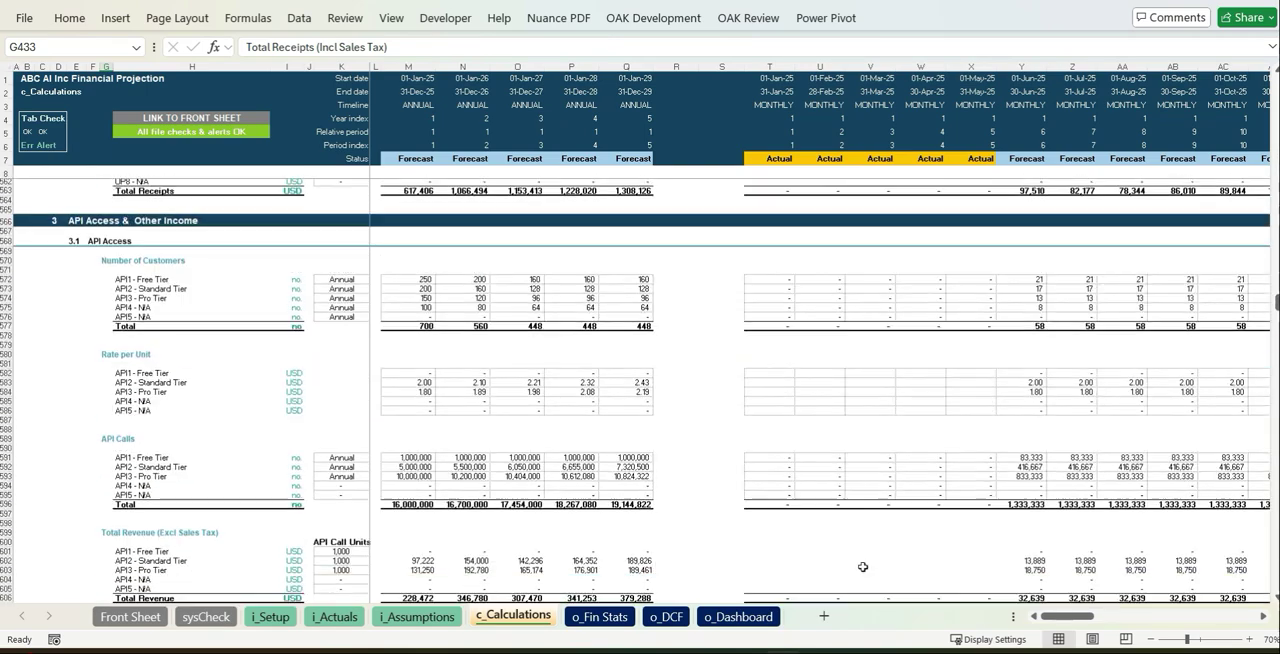
pyautogui.click(1263, 616)
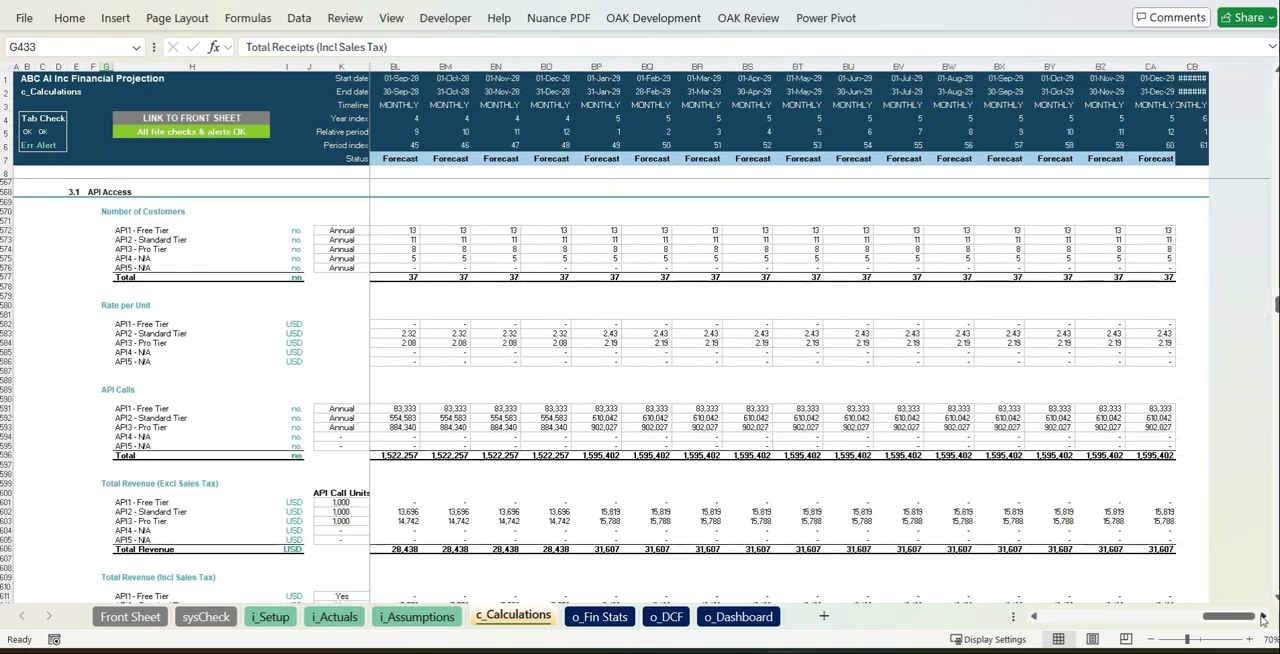
# - Review the income statement, balance sheet, cash flow and break-even metrics on the o_Fin Stats sheet, through the last forecast months
pyautogui.click(600, 616)
pyautogui.scroll(-1, 1000, 489)
pyautogui.scroll(-20, 1000, 489)
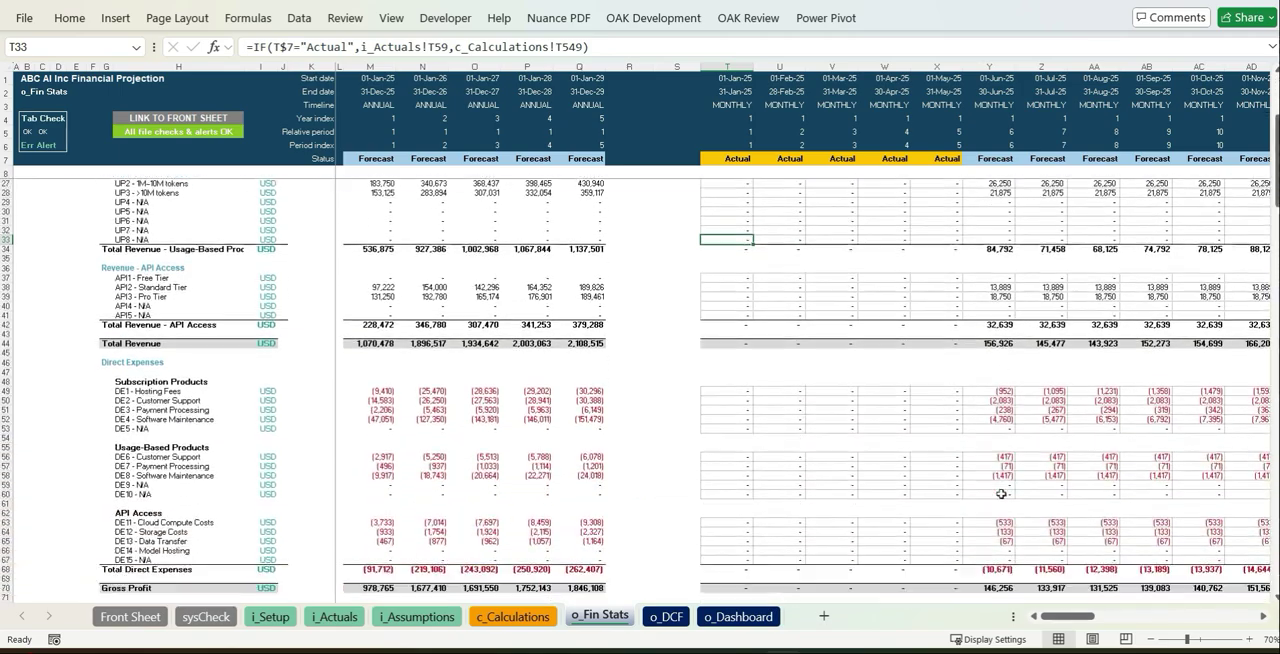
pyautogui.scroll(-20, 1004, 496)
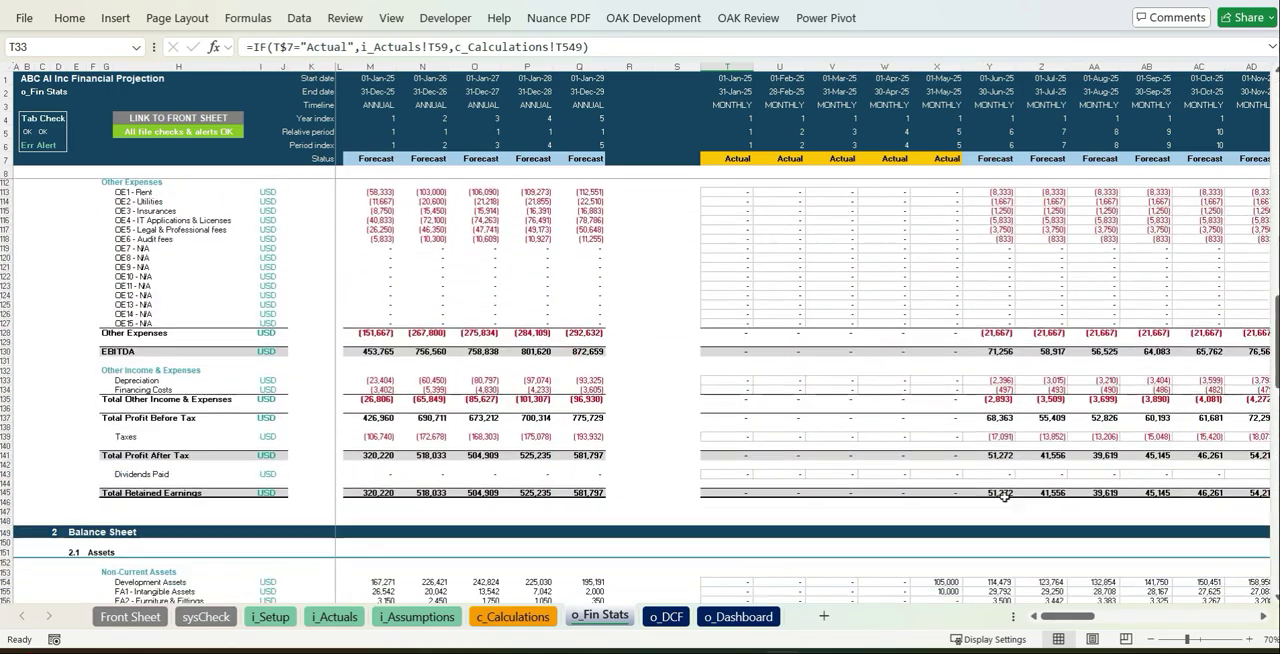
pyautogui.scroll(-15, 1004, 496)
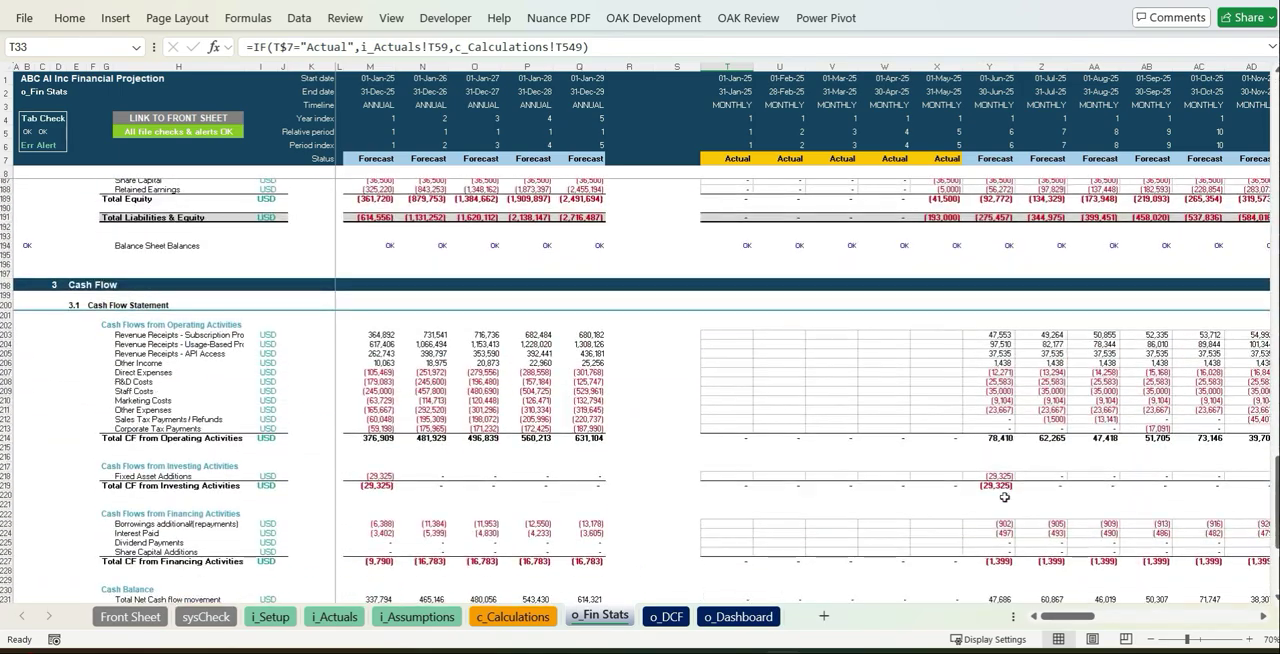
pyautogui.click(1263, 617)
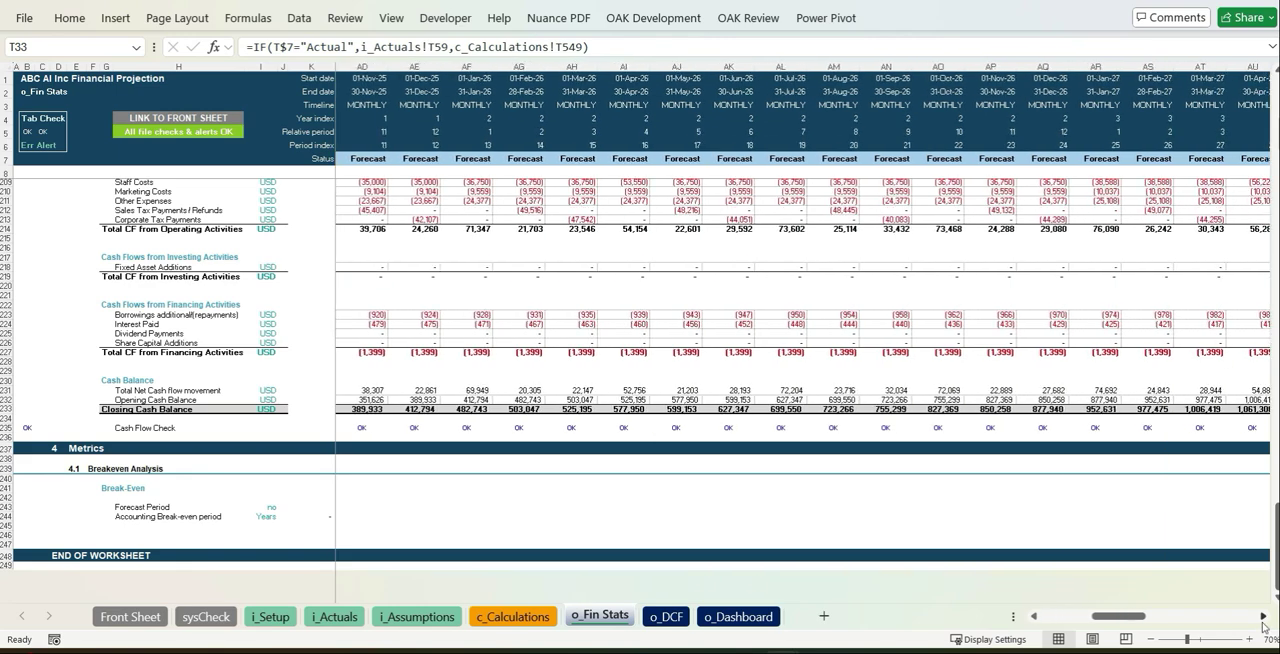
pyautogui.scroll(5, 1184, 608)
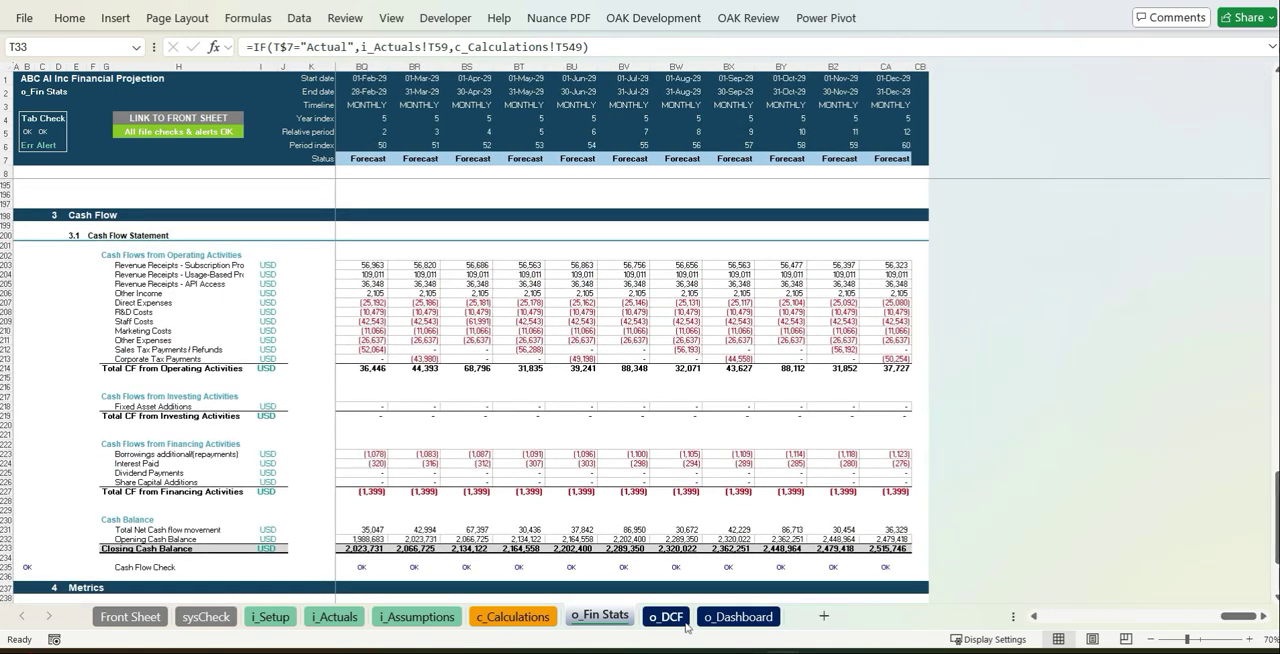
# - Fill in the discount rate inputs on the o_DCF sheet, with a 3% discount for lack of marketability, and review the valuation through the terminal year
pyautogui.click(666, 617)
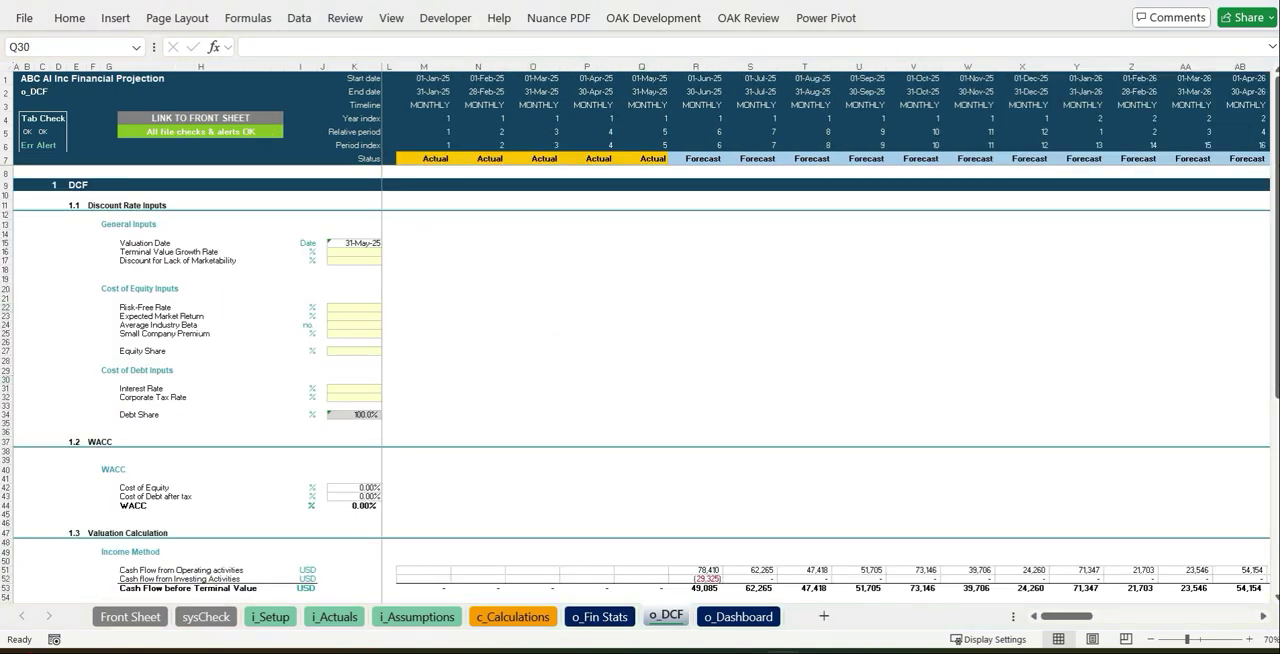
pyautogui.scroll(-10, 551, 263)
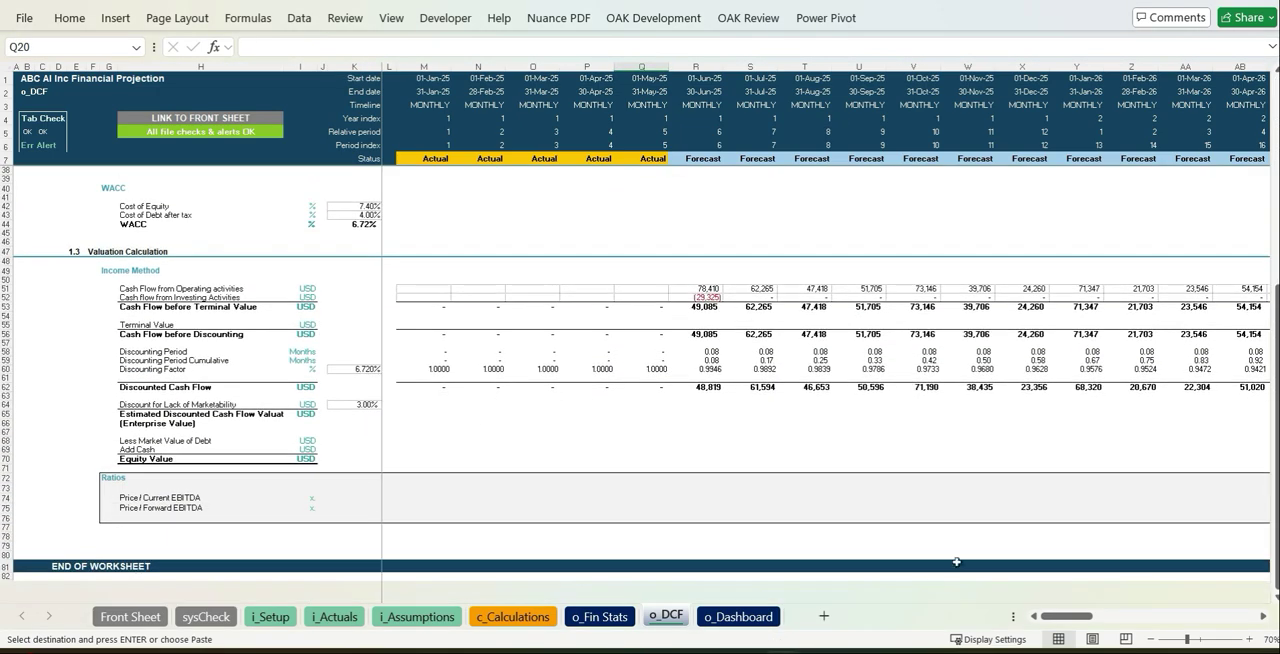
pyautogui.click(1263, 617)
pyautogui.hscroll(10, 1265, 617)
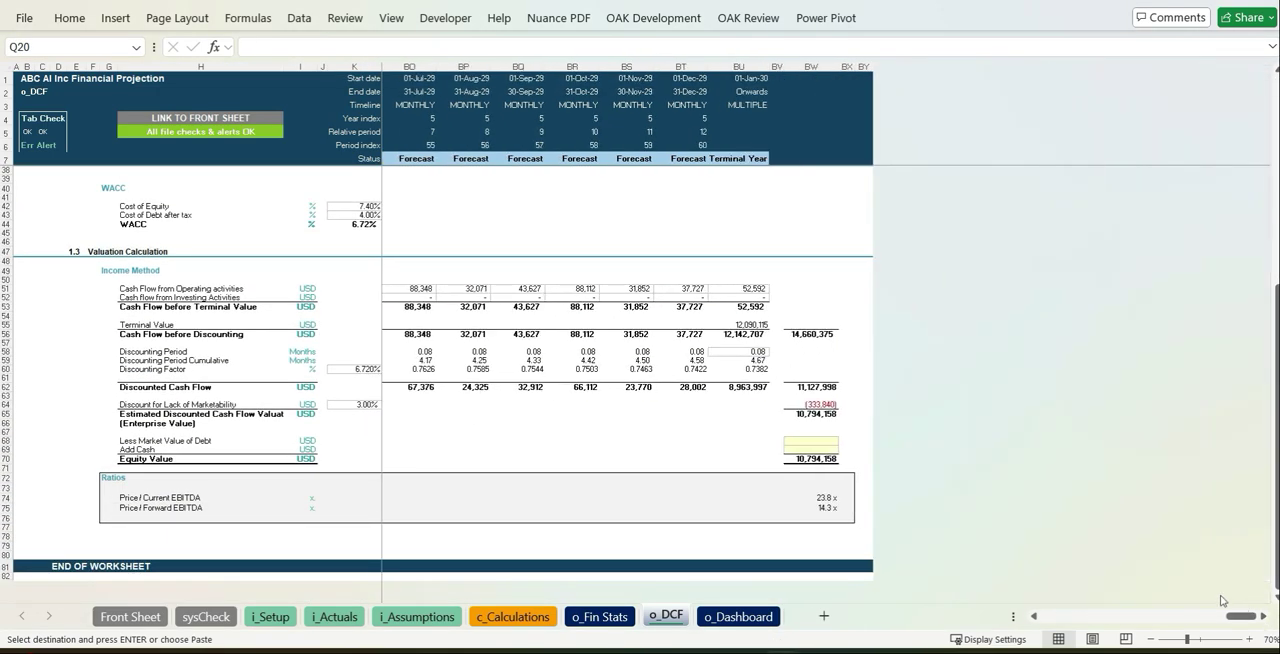
# - Review the financial statements, key ratios, product tables and cash flow charts on the o_Dashboard sheet
pyautogui.click(738, 617)
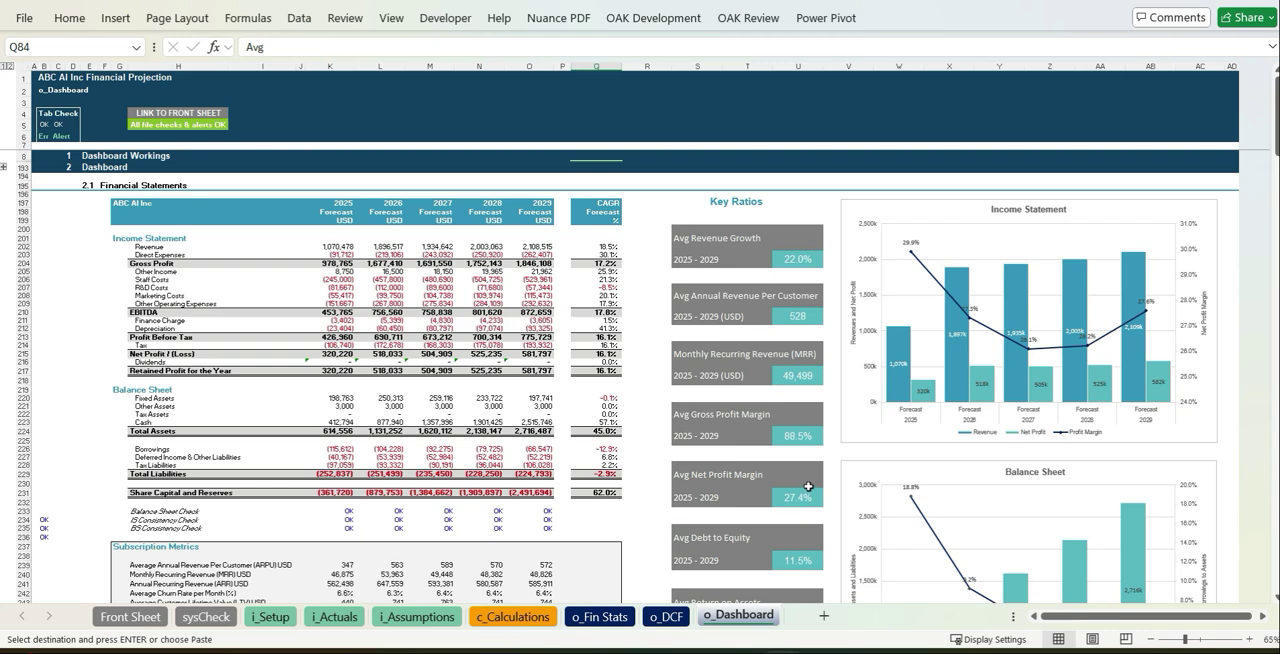
pyautogui.scroll(-13, 808, 487)
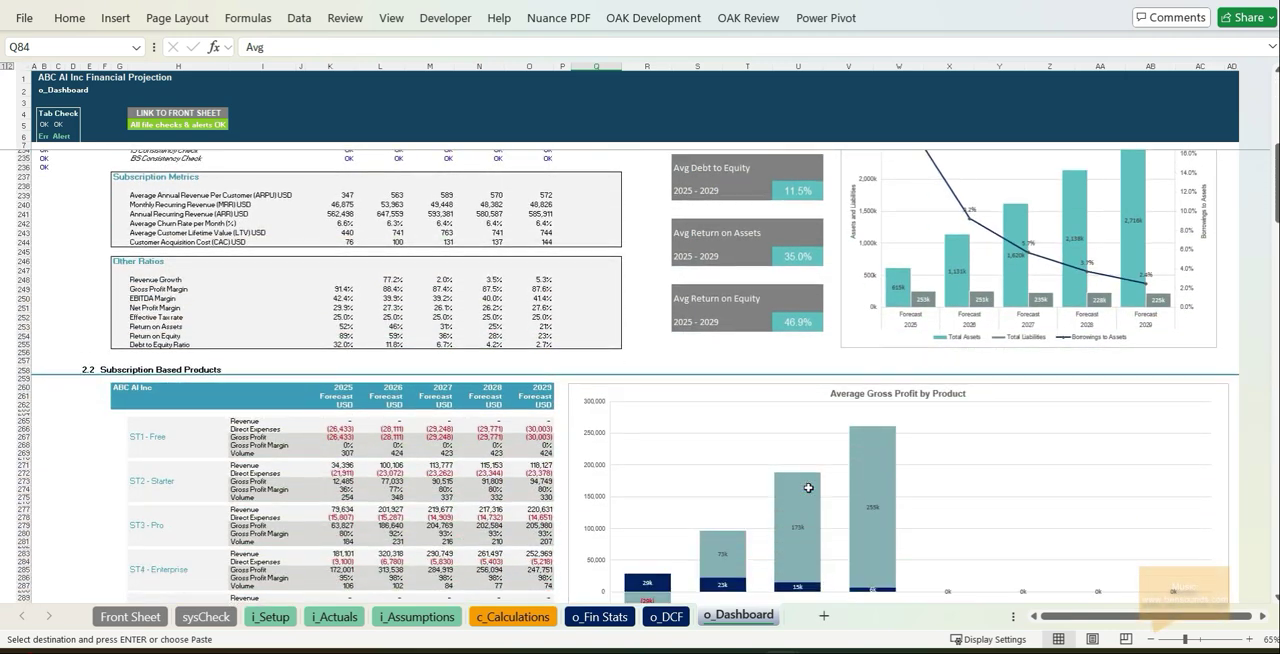
pyautogui.scroll(-15, 808, 487)
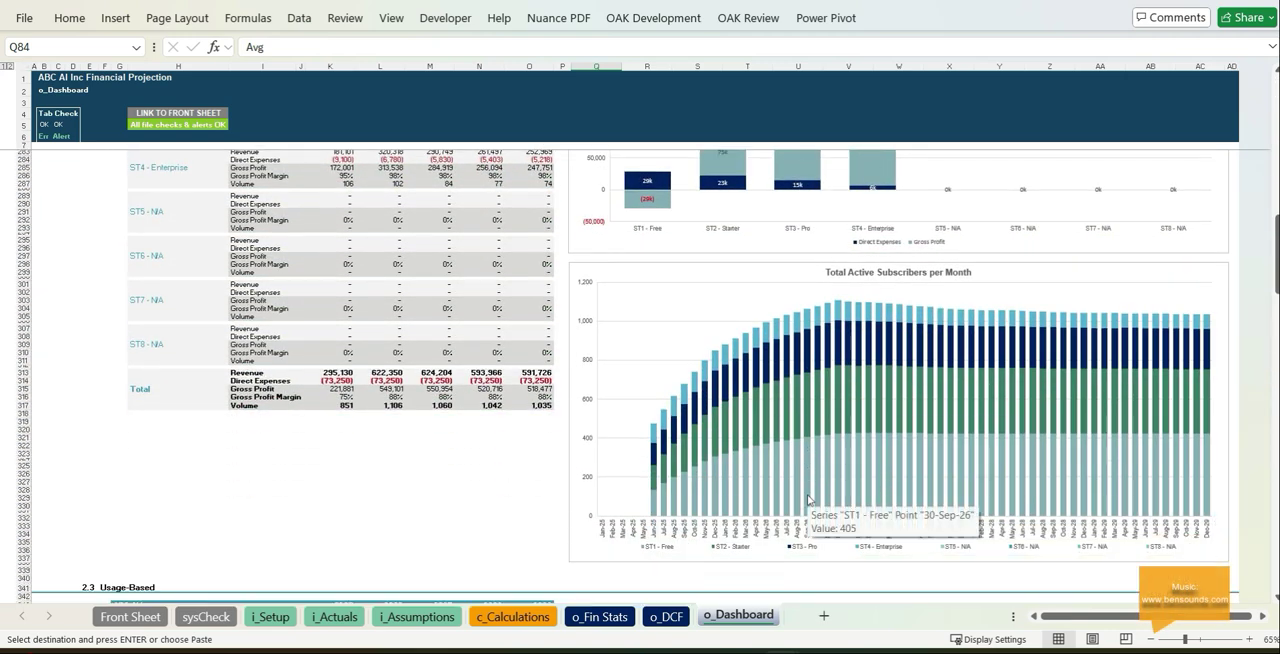
pyautogui.scroll(-18, 808, 500)
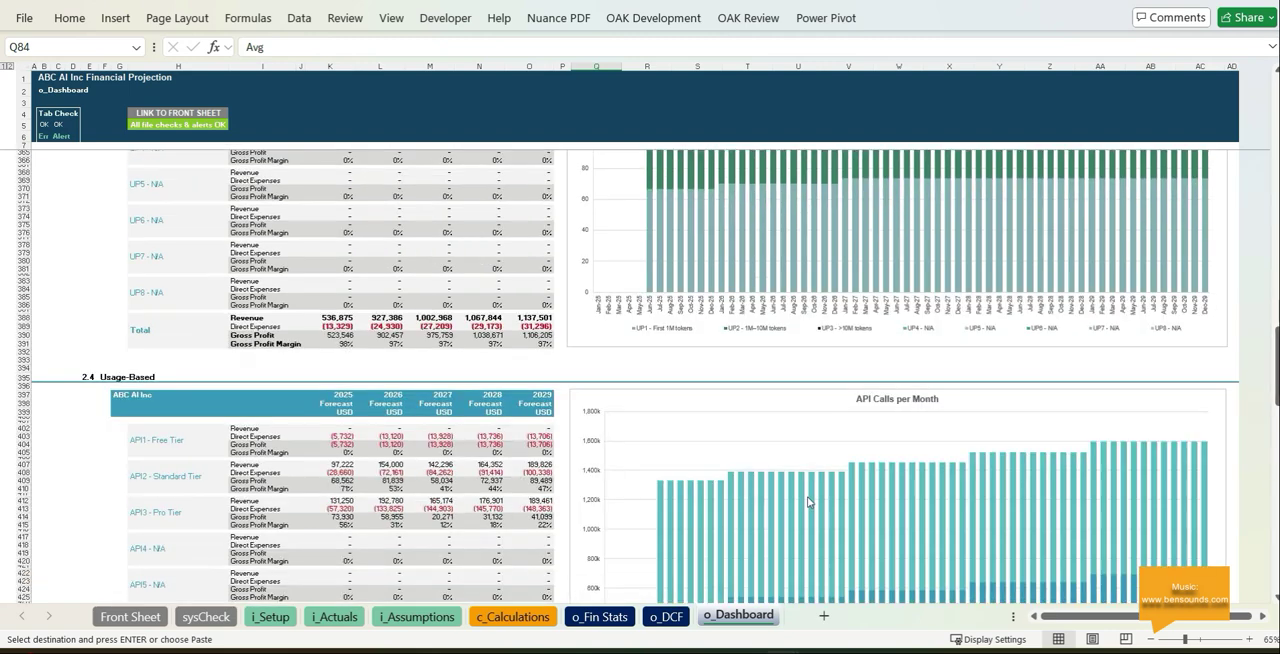
pyautogui.scroll(-20, 808, 500)
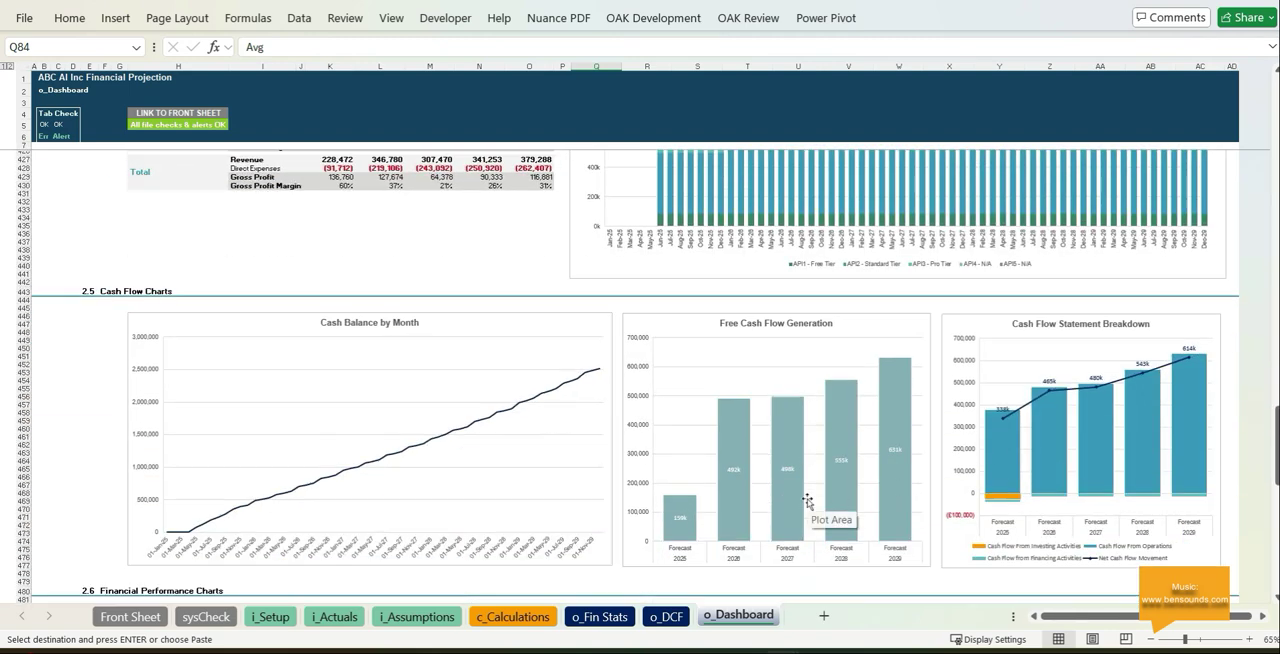